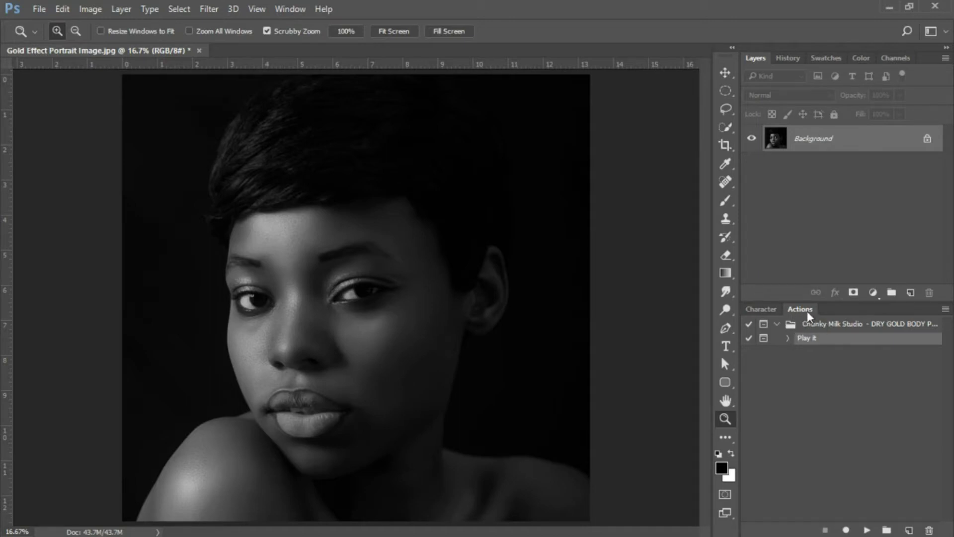
{"action": "left_click", "coordinate": [292, 9]}
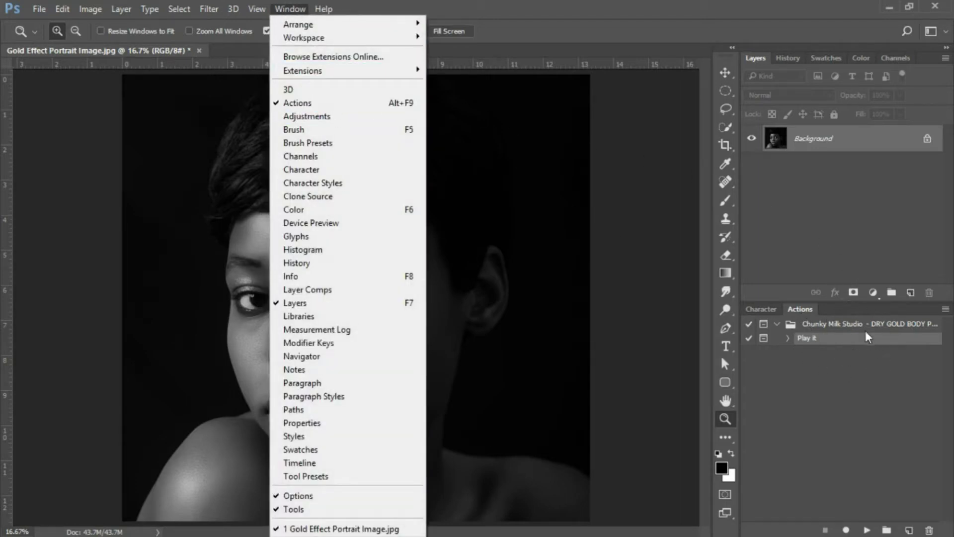
{"action": "left_click", "coordinate": [946, 314]}
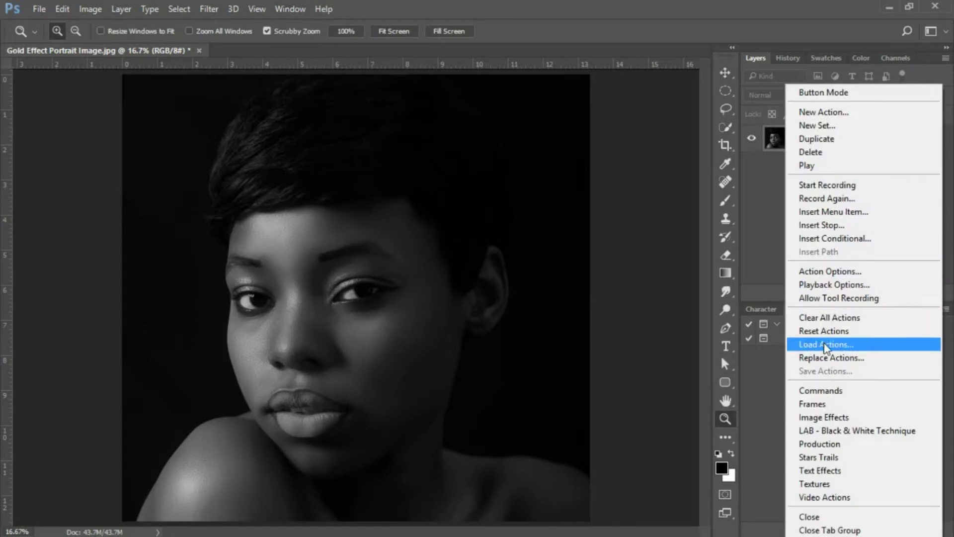
{"action": "left_click", "coordinate": [768, 404]}
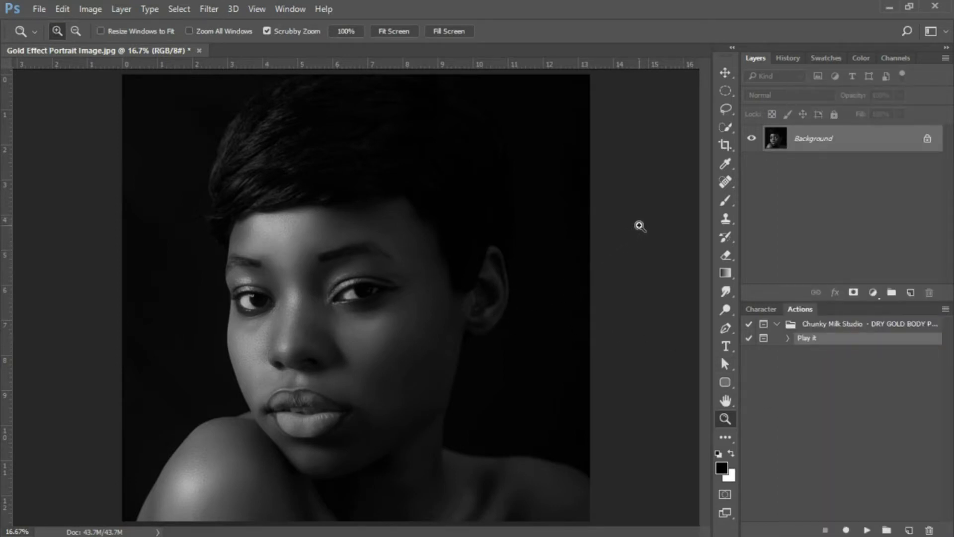
{"action": "left_click", "coordinate": [778, 326]}
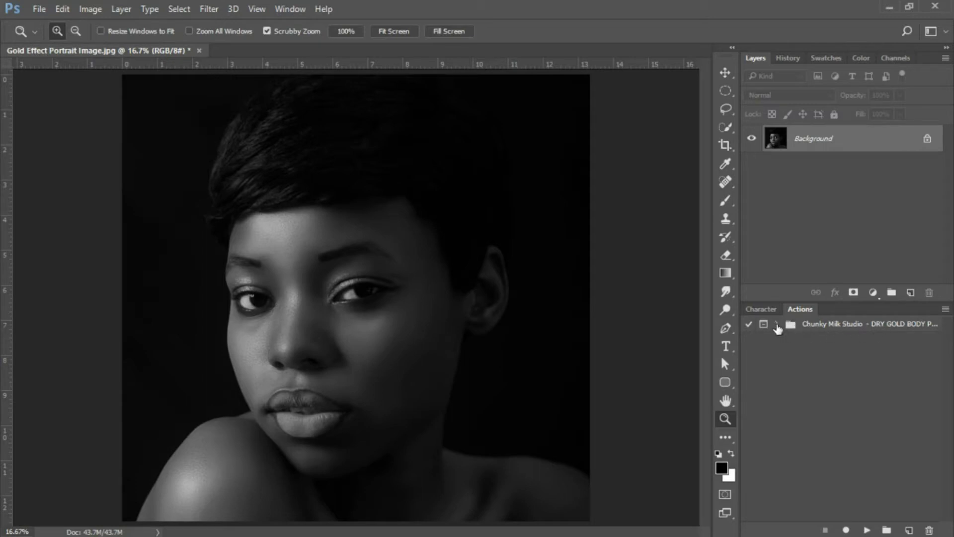
{"action": "left_click", "coordinate": [777, 326]}
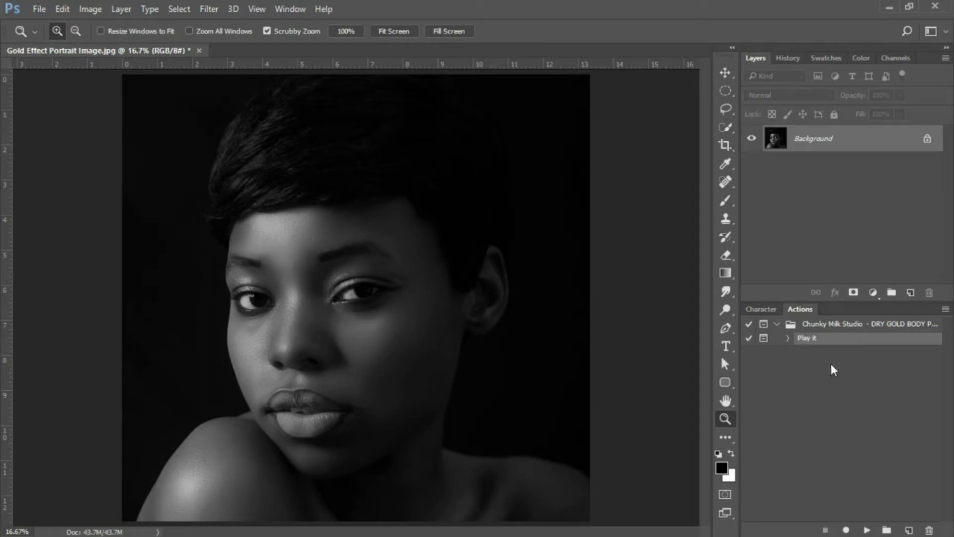
Run the 'Play it' action to apply dry gold body paint and dismiss its closing message.
{"action": "left_click", "coordinate": [868, 530]}
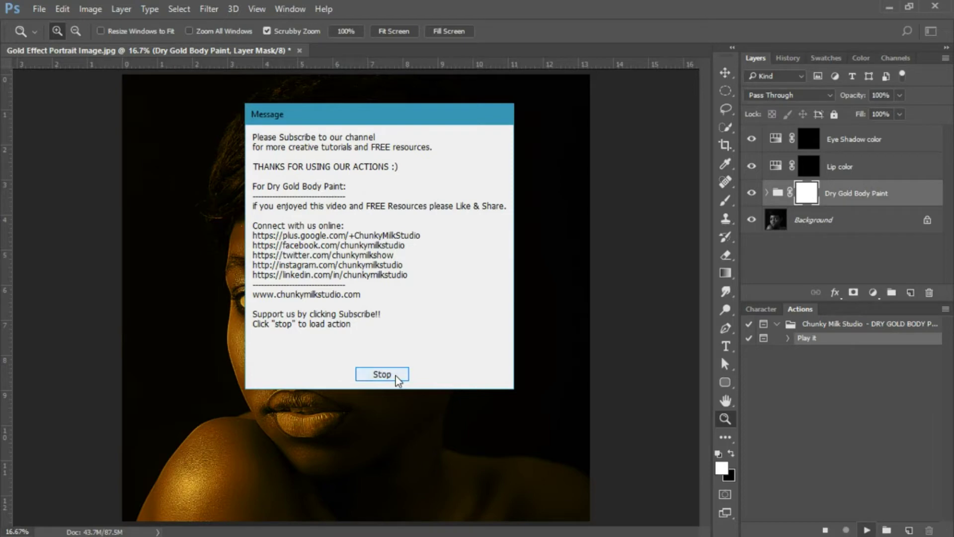
{"action": "left_click", "coordinate": [382, 374]}
{"action": "key", "text": "b"}
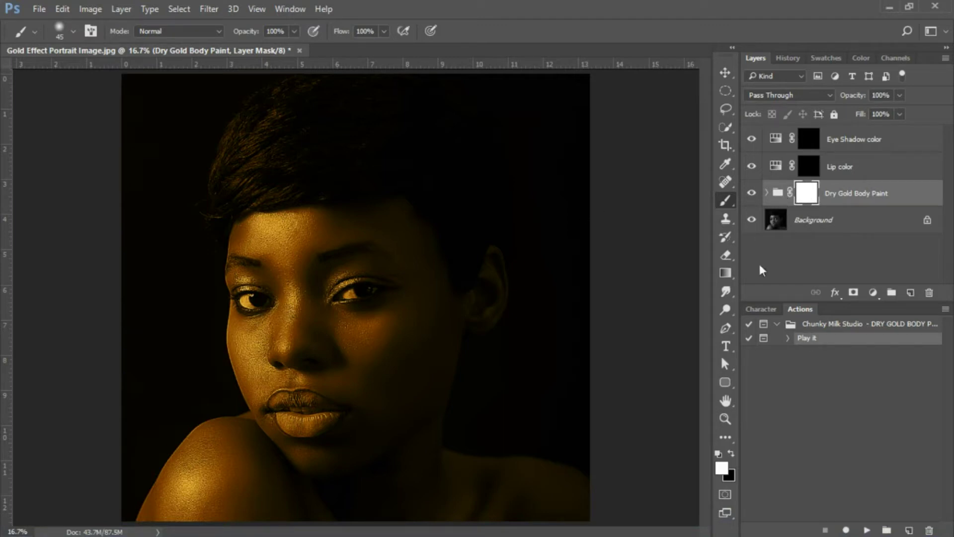
Zoom into the right eye and paint black on the body-paint mask over its white.
{"action": "left_click", "coordinate": [725, 420]}
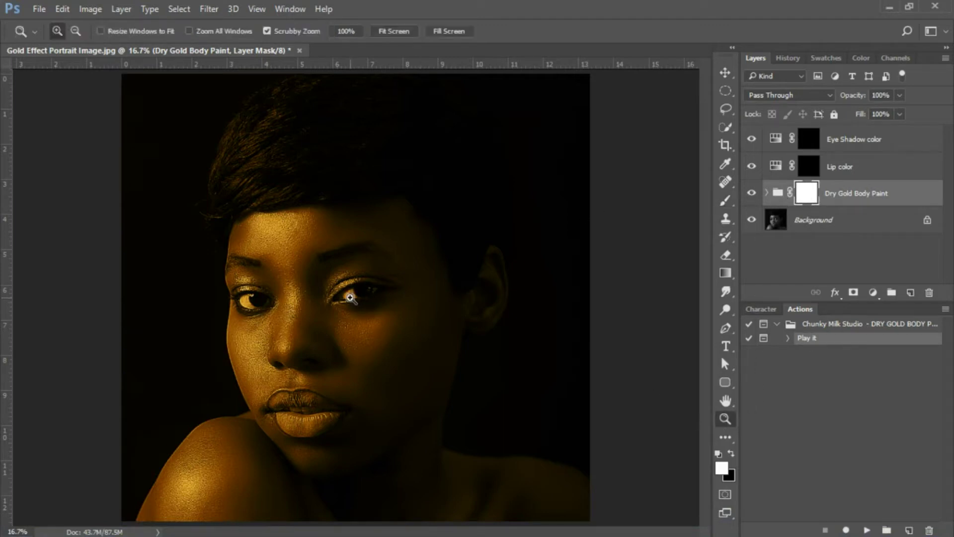
{"action": "left_click_drag", "start_coordinate": [351, 298], "coordinate": [479, 288]}
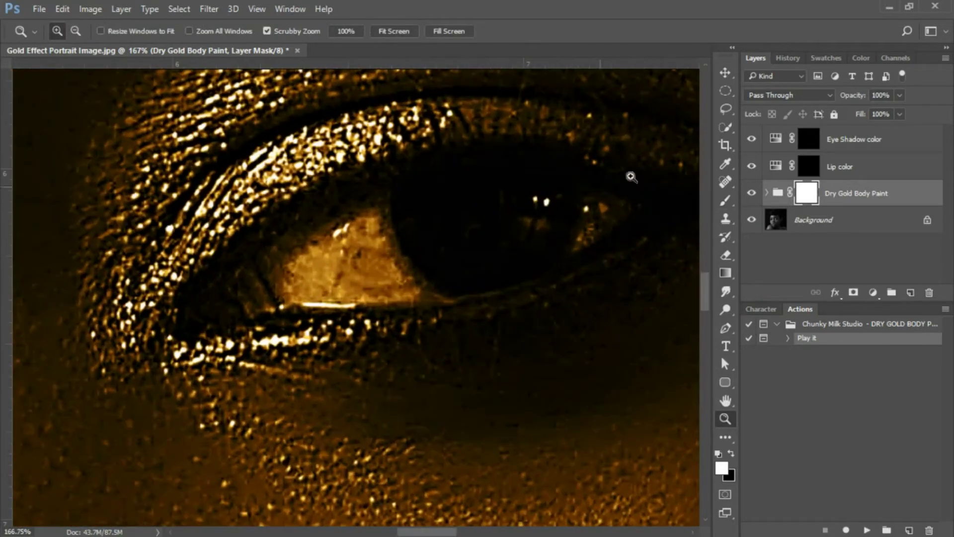
{"action": "left_click", "coordinate": [726, 204]}
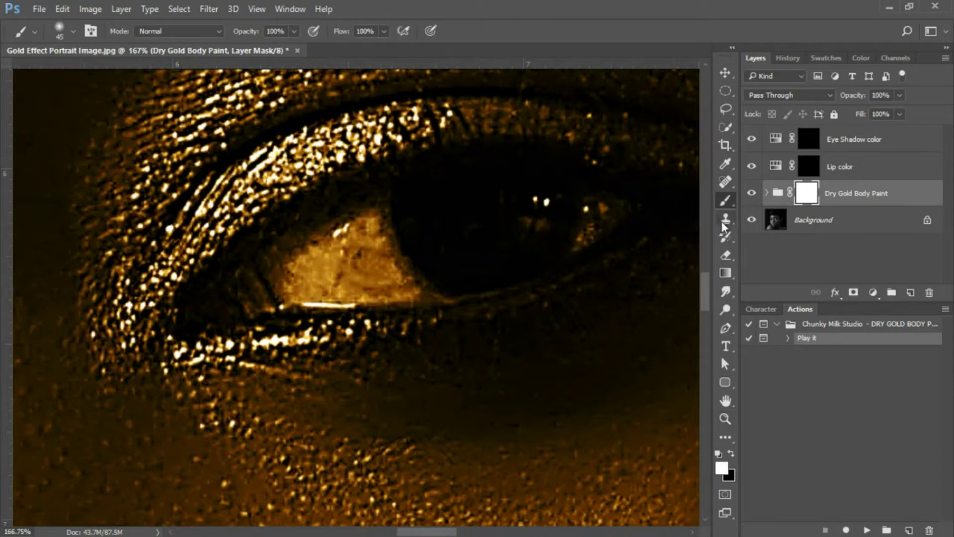
{"action": "left_click", "coordinate": [731, 455]}
{"action": "left_click", "coordinate": [731, 455]}
{"action": "left_click", "coordinate": [731, 454]}
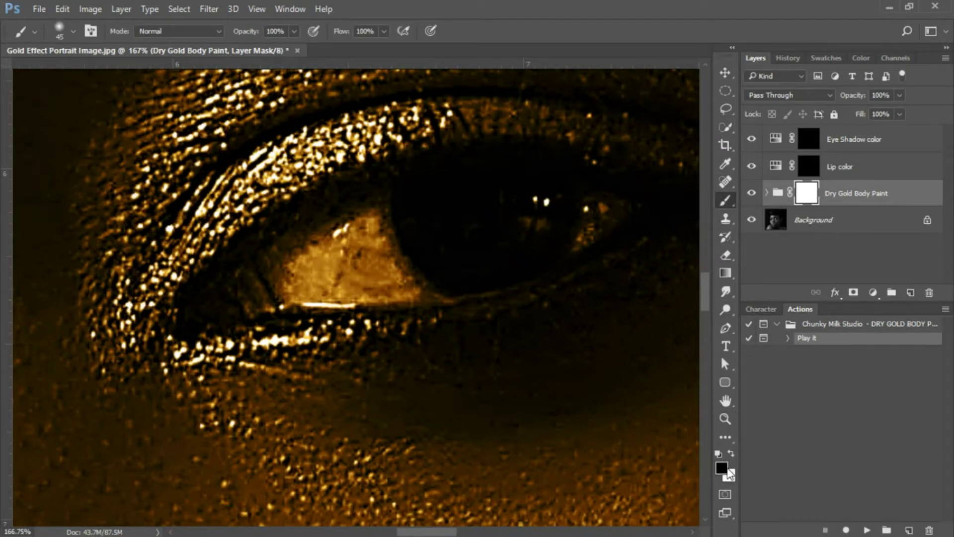
{"action": "mouse_move", "coordinate": [325, 253]}
{"action": "left_mouse_down"}
{"action": "mouse_move", "coordinate": [386, 219]}
{"action": "mouse_move", "coordinate": [324, 239]}
{"action": "mouse_move", "coordinate": [328, 229]}
{"action": "mouse_move", "coordinate": [268, 272]}
{"action": "mouse_move", "coordinate": [328, 296]}
{"action": "mouse_move", "coordinate": [426, 277]}
{"action": "mouse_move", "coordinate": [409, 240]}
{"action": "mouse_move", "coordinate": [441, 243]}
{"action": "mouse_move", "coordinate": [542, 215]}
{"action": "mouse_move", "coordinate": [588, 224]}
{"action": "mouse_move", "coordinate": [479, 258]}
{"action": "left_mouse_up"}
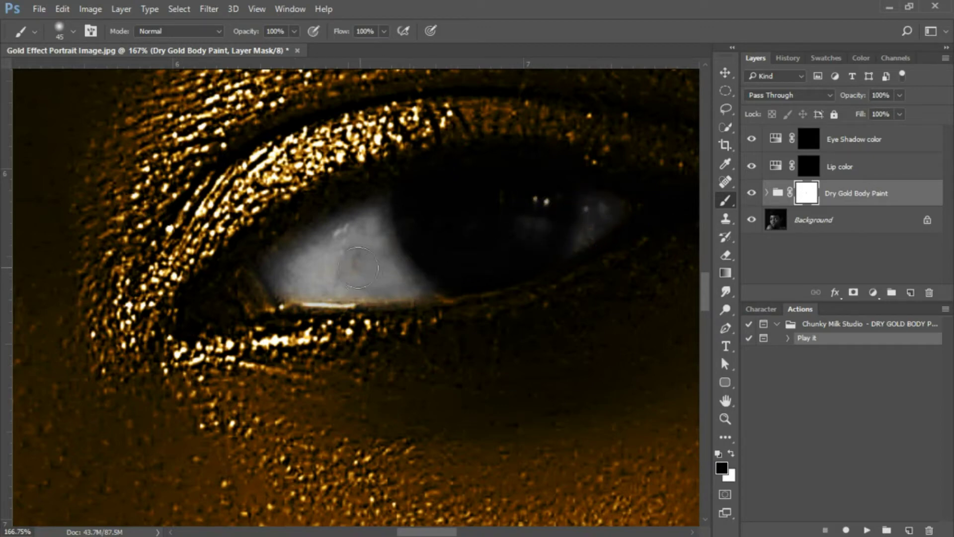
Clear the gold from the second eye's white, then fit the portrait to screen.
{"action": "mouse_move", "coordinate": [273, 277]}
{"action": "left_mouse_down"}
{"action": "mouse_move", "coordinate": [341, 277]}
{"action": "mouse_move", "coordinate": [434, 245]}
{"action": "left_mouse_up"}
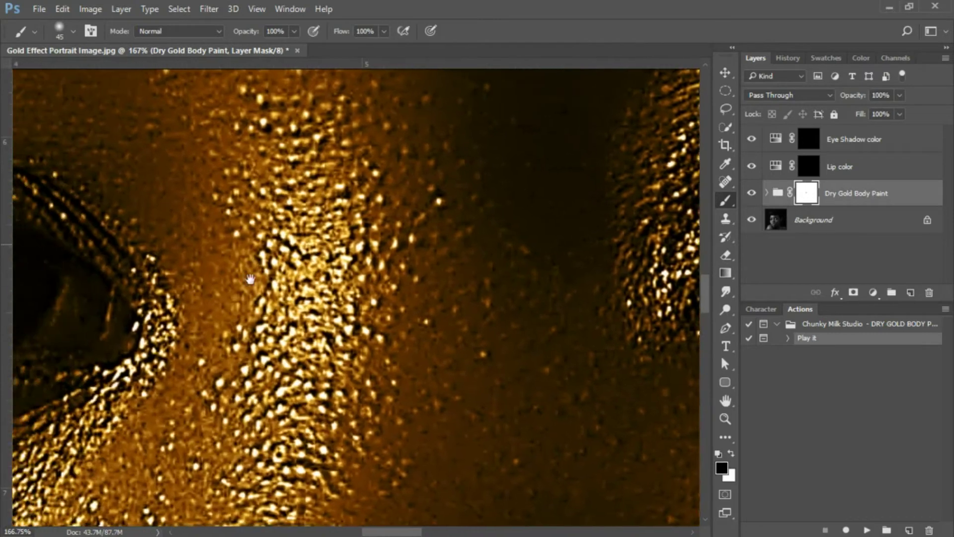
{"action": "left_click_drag", "start_coordinate": [250, 279], "coordinate": [565, 288]}
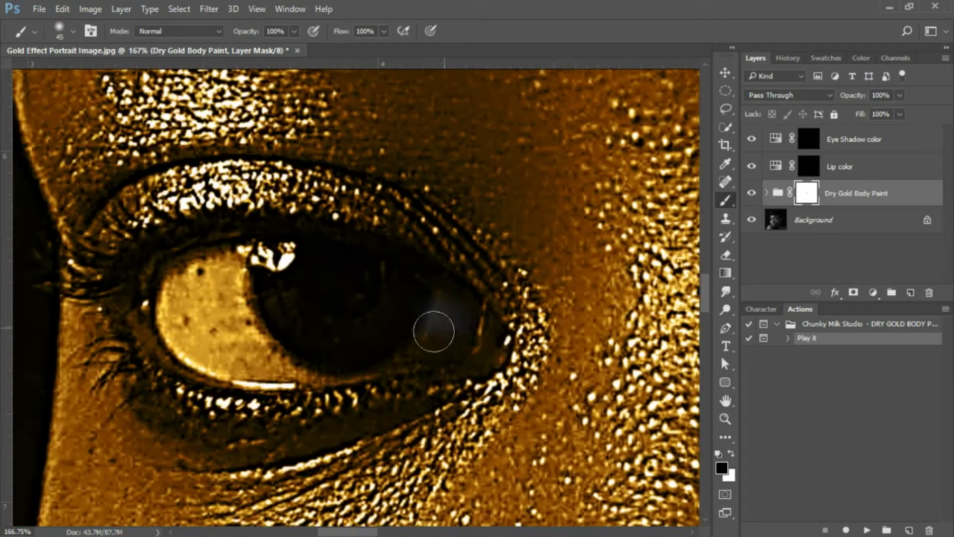
{"action": "mouse_move", "coordinate": [434, 331]}
{"action": "left_mouse_down"}
{"action": "mouse_move", "coordinate": [288, 359]}
{"action": "mouse_move", "coordinate": [362, 359]}
{"action": "mouse_move", "coordinate": [323, 368]}
{"action": "mouse_move", "coordinate": [247, 365]}
{"action": "mouse_move", "coordinate": [181, 342]}
{"action": "mouse_move", "coordinate": [175, 298]}
{"action": "mouse_move", "coordinate": [202, 275]}
{"action": "mouse_move", "coordinate": [287, 269]}
{"action": "mouse_move", "coordinate": [250, 261]}
{"action": "mouse_move", "coordinate": [273, 286]}
{"action": "mouse_move", "coordinate": [197, 305]}
{"action": "mouse_move", "coordinate": [258, 336]}
{"action": "mouse_move", "coordinate": [246, 305]}
{"action": "mouse_move", "coordinate": [242, 314]}
{"action": "mouse_move", "coordinate": [265, 329]}
{"action": "mouse_move", "coordinate": [324, 282]}
{"action": "mouse_move", "coordinate": [414, 287]}
{"action": "mouse_move", "coordinate": [386, 273]}
{"action": "mouse_move", "coordinate": [440, 316]}
{"action": "mouse_move", "coordinate": [451, 351]}
{"action": "mouse_move", "coordinate": [481, 373]}
{"action": "left_mouse_up"}
{"action": "key", "text": "ctrl+0"}
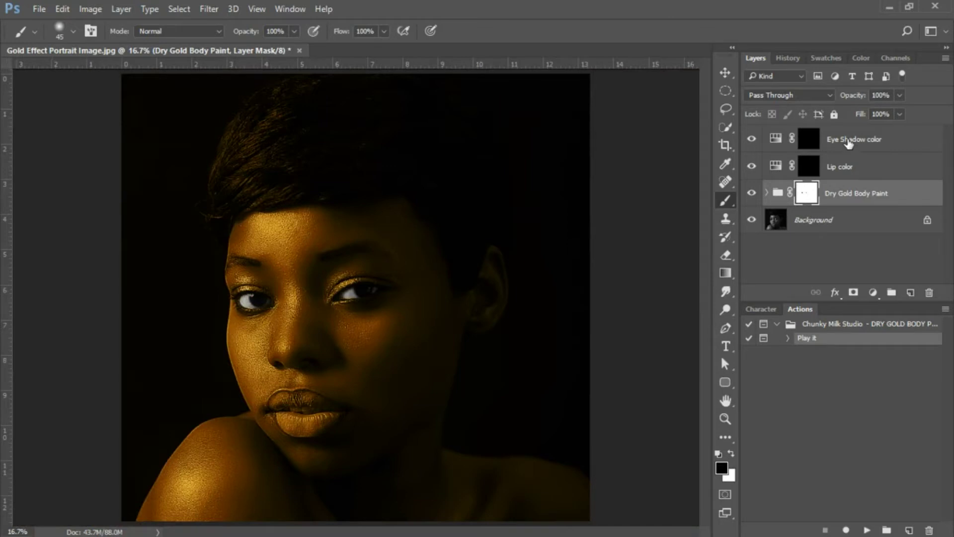
Give the Eye Shadow color Hue/Saturation adjustment Hue 168, Saturation 50 and Lightness -7.
{"action": "left_click", "coordinate": [848, 142]}
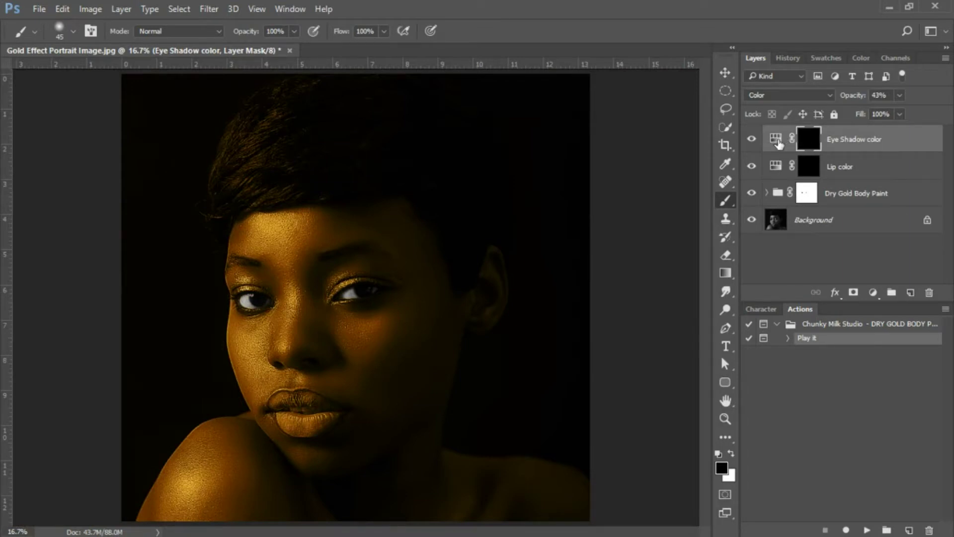
{"action": "double_click", "coordinate": [776, 140]}
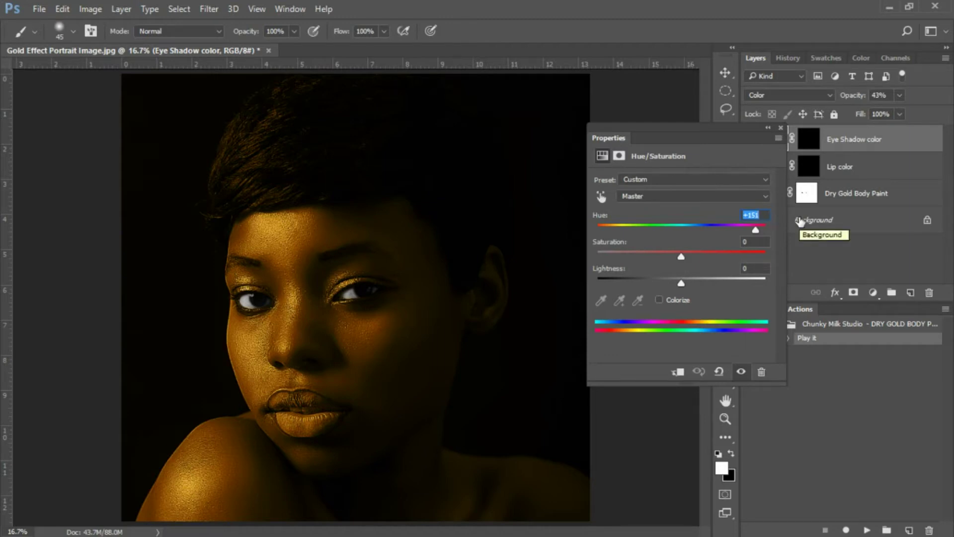
{"action": "type", "text": "168"}
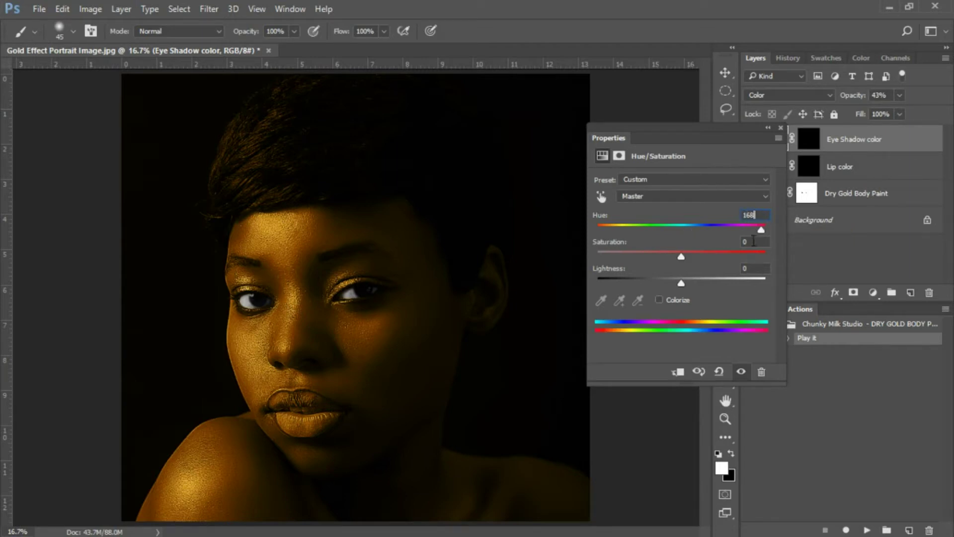
{"action": "left_click", "coordinate": [753, 241]}
{"action": "type", "text": "50"}
{"action": "key", "text": "Tab"}
{"action": "type", "text": "-7"}
{"action": "left_click", "coordinate": [782, 128]}
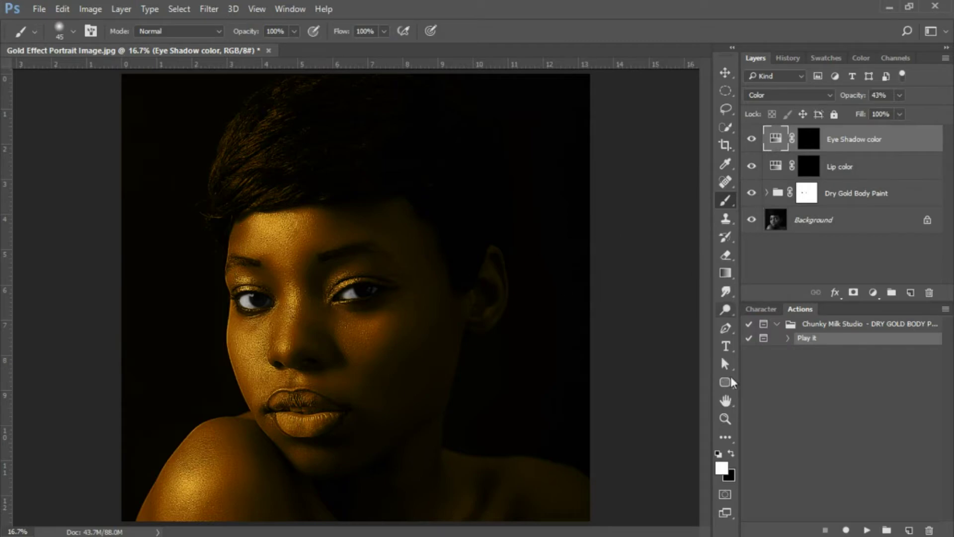
Zoom into the right eye and ready the Eye Shadow color mask with white at 100% opacity.
{"action": "left_click", "coordinate": [726, 422]}
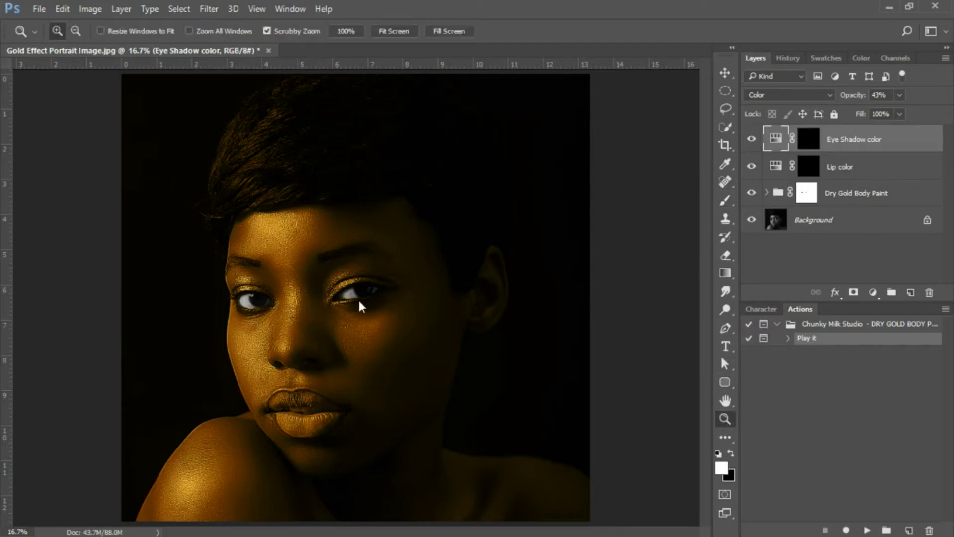
{"action": "left_click_drag", "start_coordinate": [351, 279], "coordinate": [551, 255]}
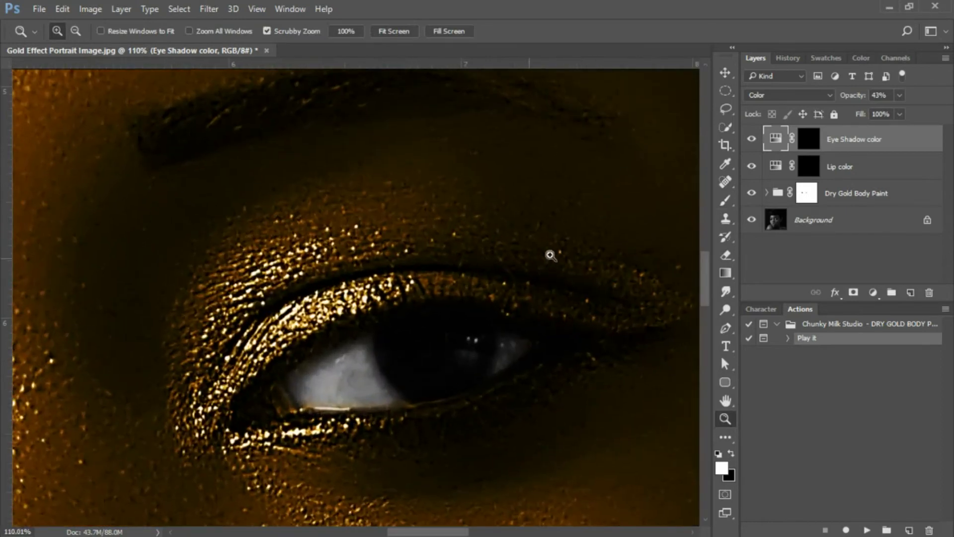
{"action": "left_click", "coordinate": [727, 200]}
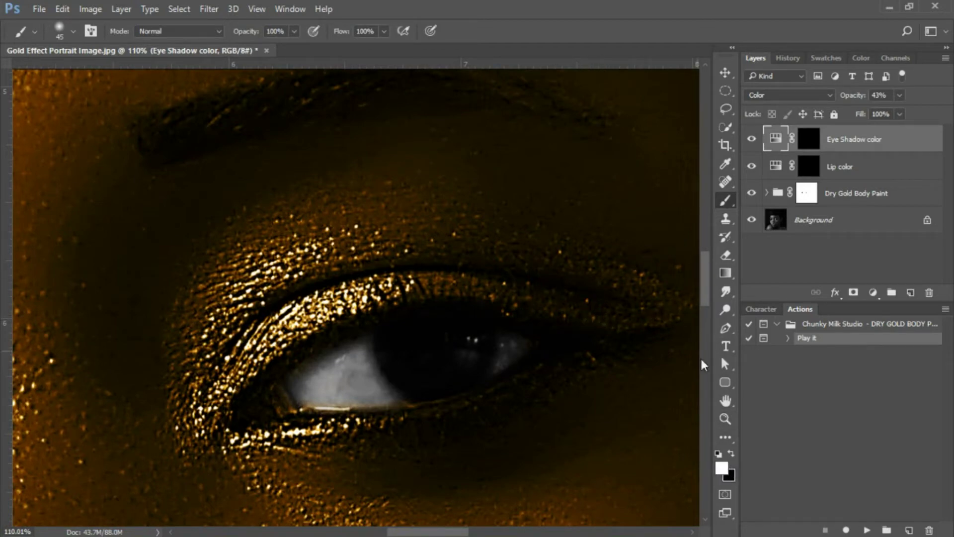
{"action": "left_click", "coordinate": [726, 419]}
{"action": "left_click_drag", "start_coordinate": [530, 311], "coordinate": [550, 311]}
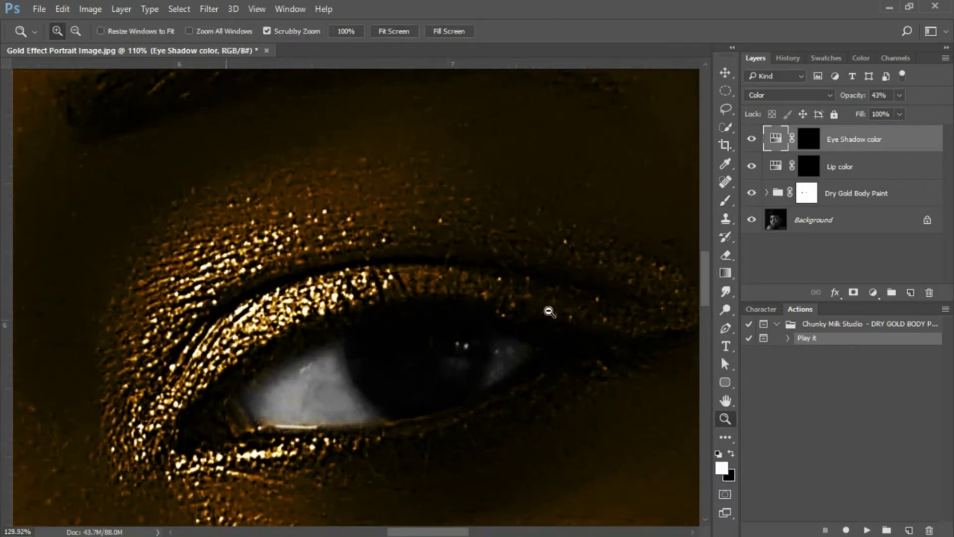
{"action": "left_click", "coordinate": [725, 202]}
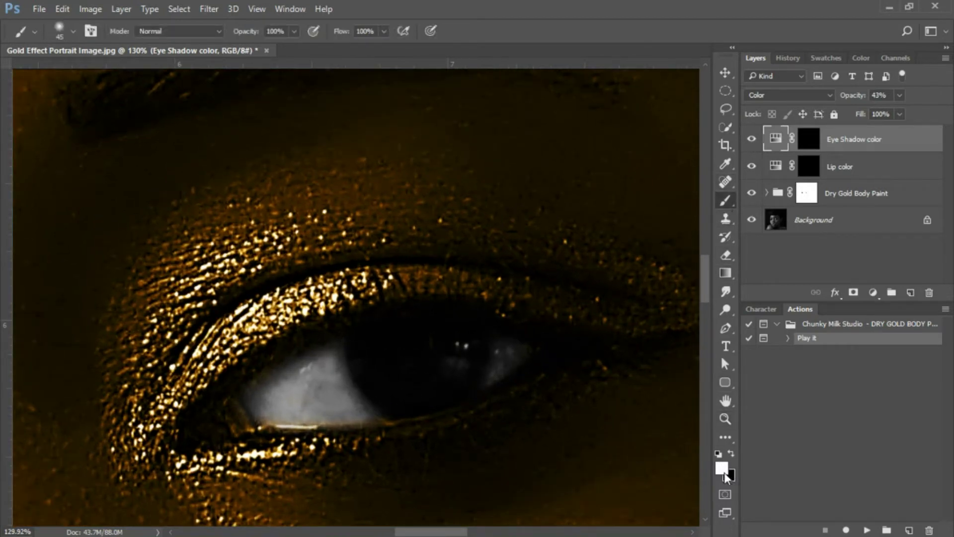
{"action": "left_click", "coordinate": [810, 139]}
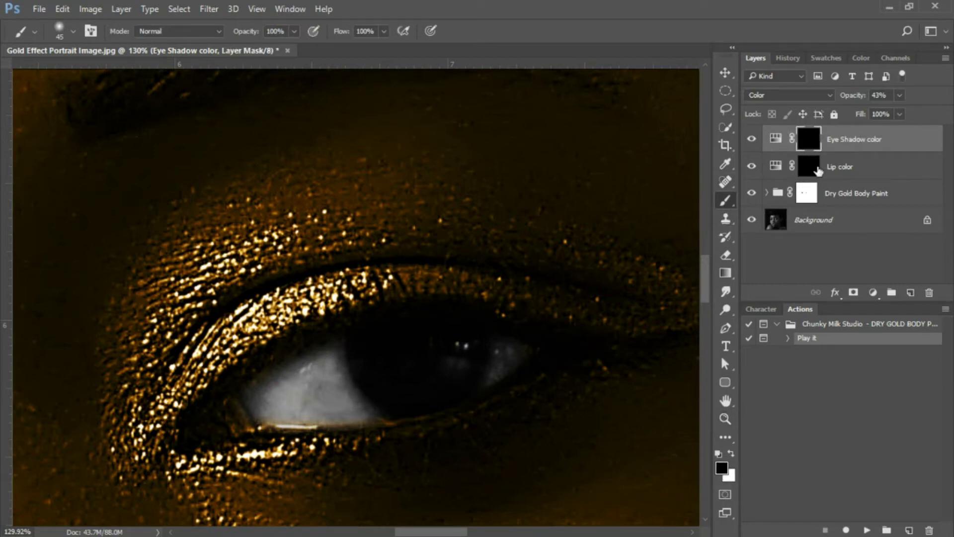
{"action": "left_click", "coordinate": [731, 455]}
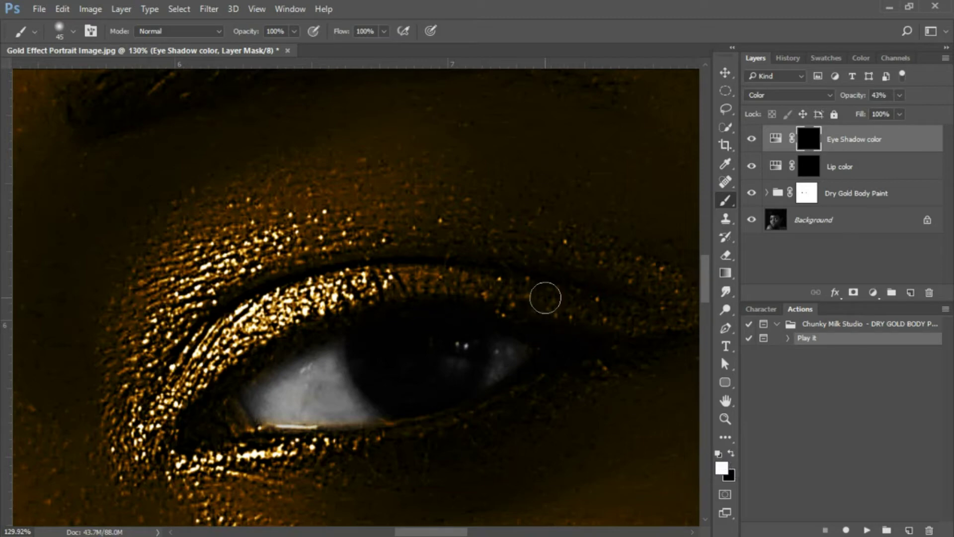
{"action": "left_click", "coordinate": [900, 95]}
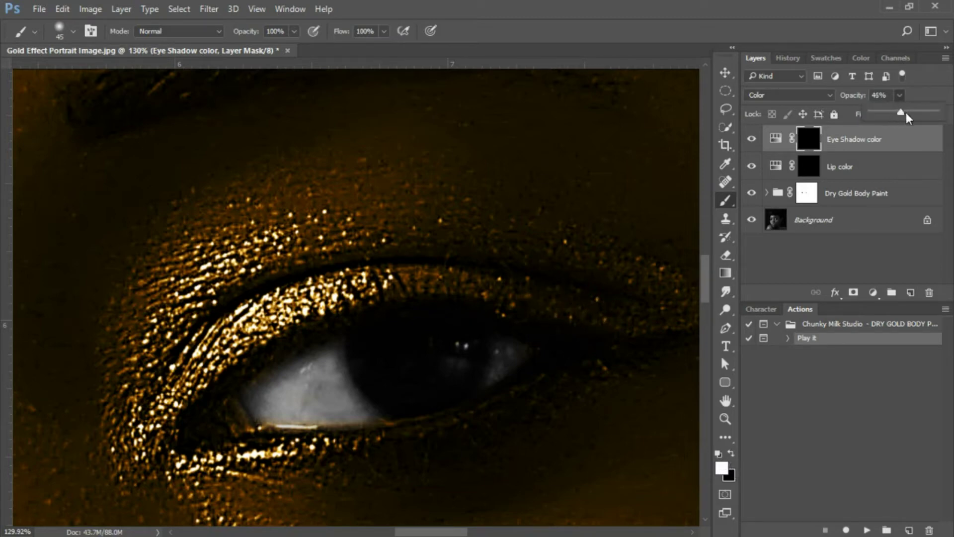
{"action": "left_click_drag", "start_coordinate": [898, 112], "coordinate": [936, 112]}
Paint teal shadow across the upper eyelids and fit the portrait to screen.
{"action": "mouse_move", "coordinate": [612, 318]}
{"action": "left_mouse_down"}
{"action": "mouse_move", "coordinate": [420, 267]}
{"action": "mouse_move", "coordinate": [312, 292]}
{"action": "mouse_move", "coordinate": [232, 336]}
{"action": "mouse_move", "coordinate": [255, 341]}
{"action": "mouse_move", "coordinate": [337, 296]}
{"action": "mouse_move", "coordinate": [213, 353]}
{"action": "mouse_move", "coordinate": [182, 401]}
{"action": "mouse_move", "coordinate": [219, 381]}
{"action": "mouse_move", "coordinate": [270, 327]}
{"action": "mouse_move", "coordinate": [343, 340]}
{"action": "left_mouse_up"}
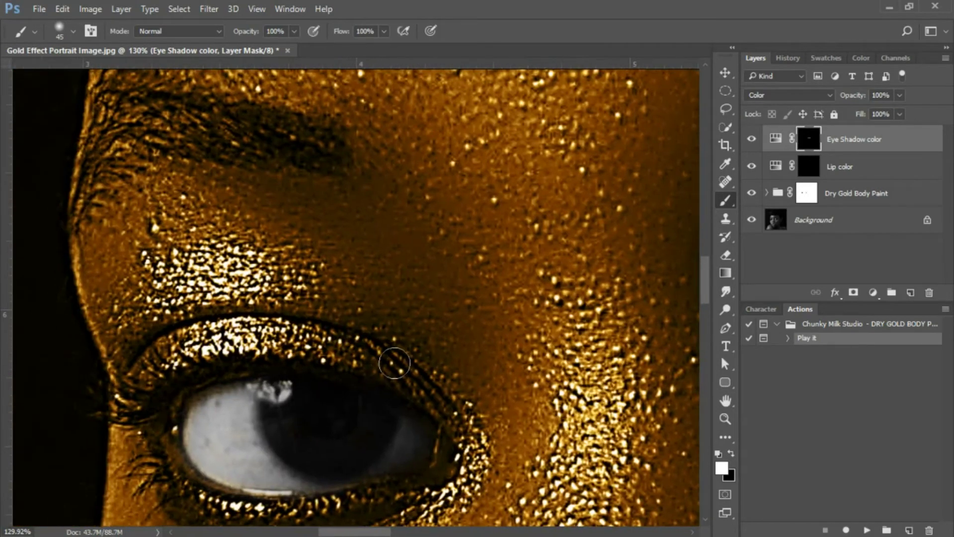
{"action": "mouse_move", "coordinate": [416, 386]}
{"action": "left_mouse_down"}
{"action": "mouse_move", "coordinate": [390, 369]}
{"action": "mouse_move", "coordinate": [271, 343]}
{"action": "mouse_move", "coordinate": [310, 345]}
{"action": "mouse_move", "coordinate": [222, 343]}
{"action": "mouse_move", "coordinate": [144, 373]}
{"action": "mouse_move", "coordinate": [220, 339]}
{"action": "mouse_move", "coordinate": [207, 349]}
{"action": "mouse_move", "coordinate": [307, 343]}
{"action": "left_mouse_up"}
{"action": "key", "text": "ctrl+0"}
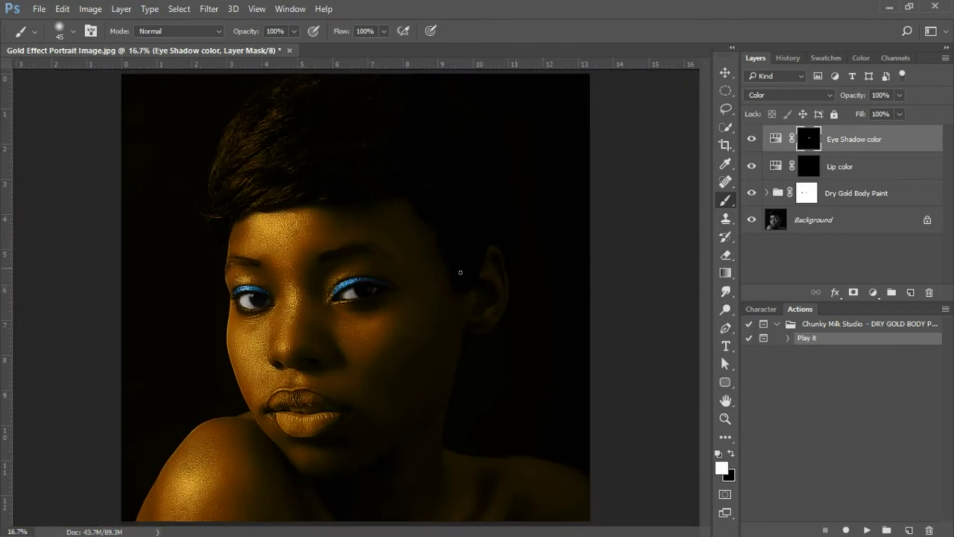
Enter Hue 135, Saturation 69 and Lightness 22 in the Lip color Hue/Saturation properties.
{"action": "left_click", "coordinate": [808, 169]}
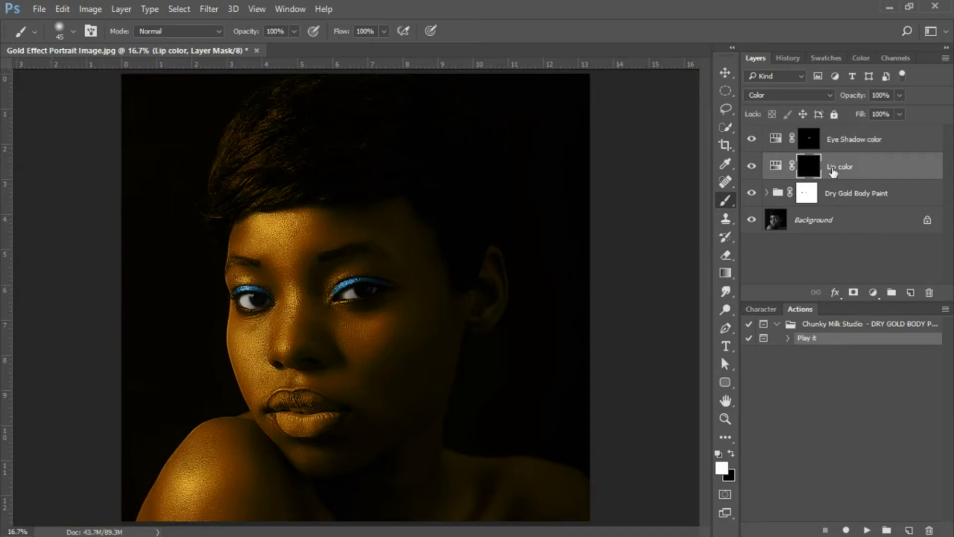
{"action": "double_click", "coordinate": [776, 168]}
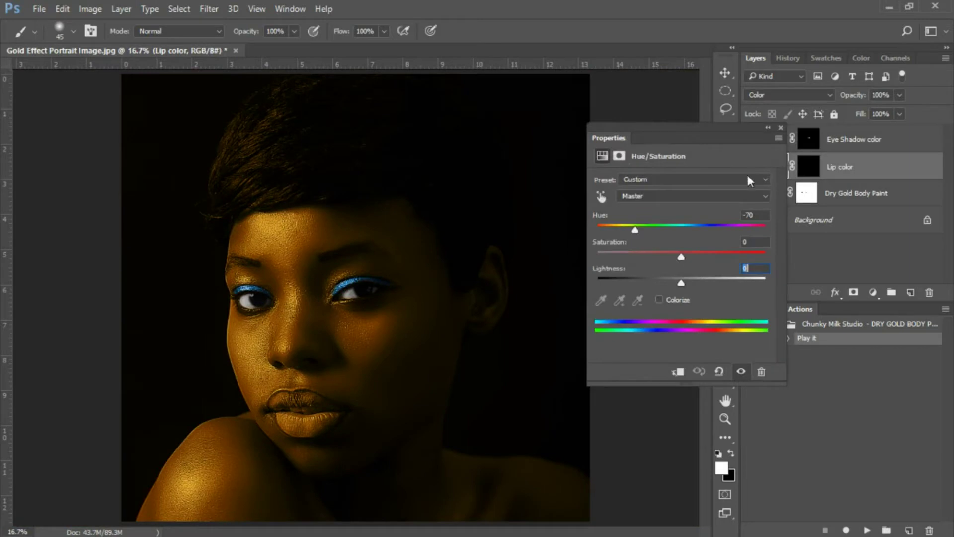
{"action": "left_click", "coordinate": [760, 214]}
{"action": "type", "text": "135"}
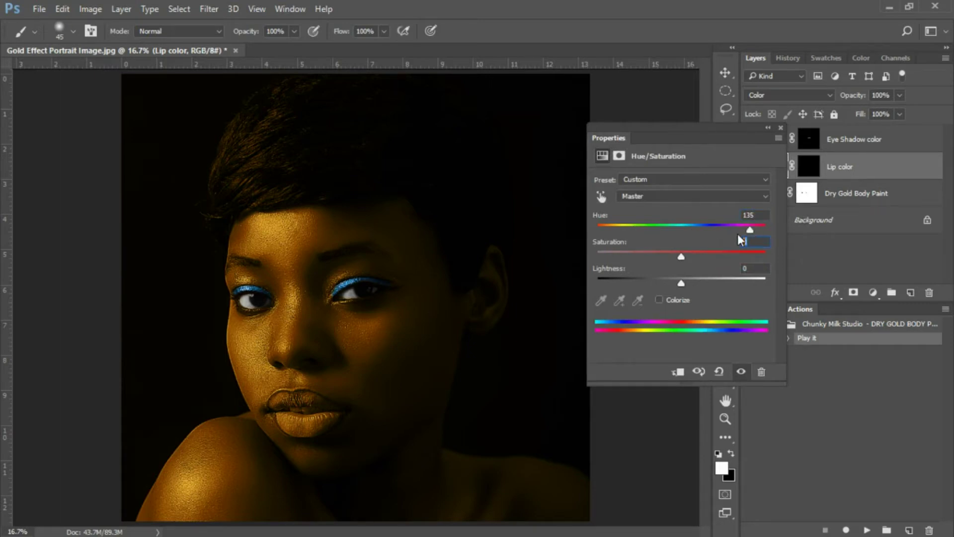
{"action": "type", "text": "69"}
{"action": "left_click", "coordinate": [751, 271]}
{"action": "type", "text": "22"}
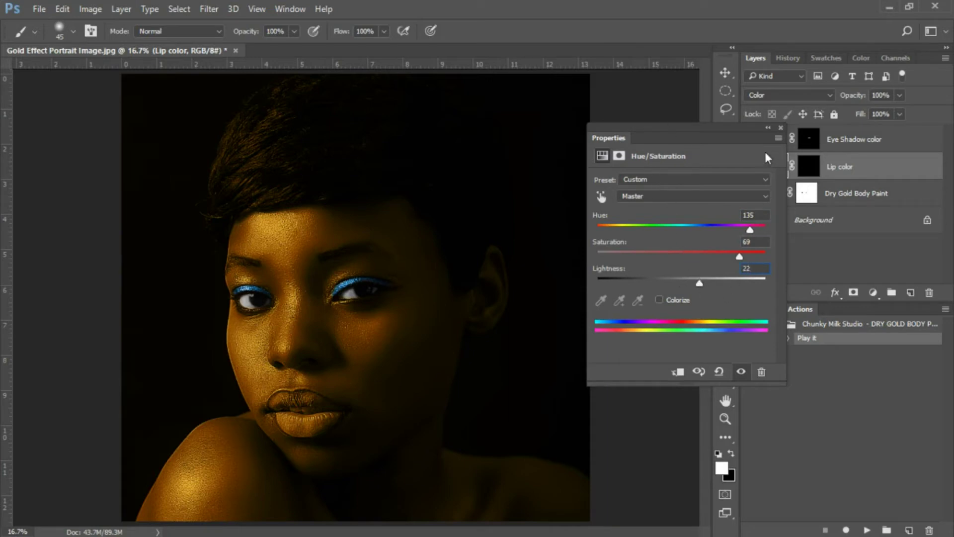
{"action": "left_click", "coordinate": [781, 128]}
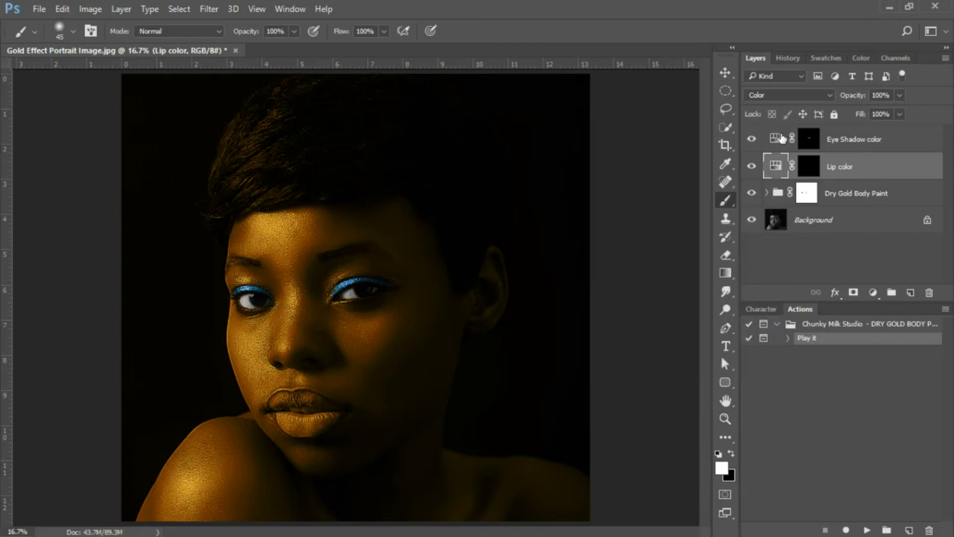
Paint white with a size-90 brush over both lips on the Lip color mask.
{"action": "left_click", "coordinate": [726, 418]}
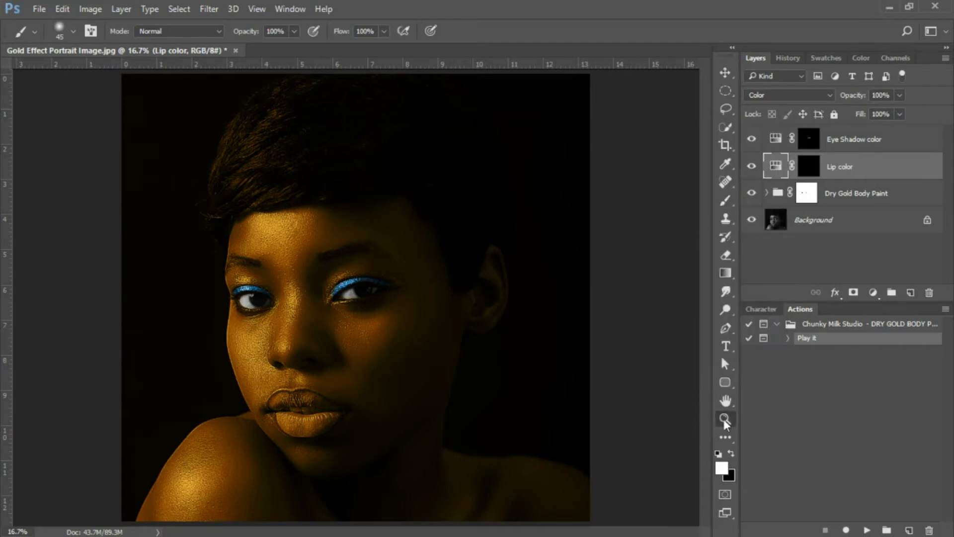
{"action": "left_click_drag", "start_coordinate": [325, 412], "coordinate": [636, 319]}
{"action": "left_click", "coordinate": [725, 200]}
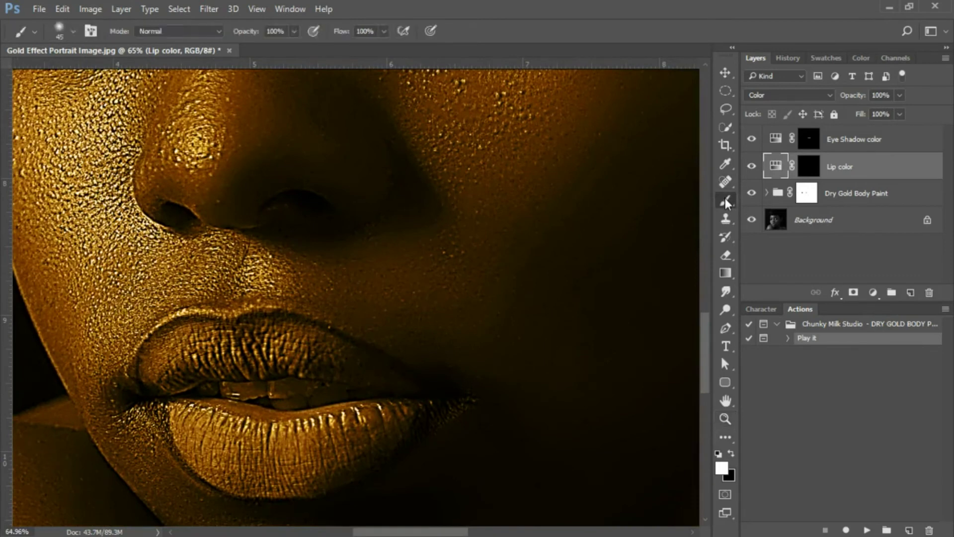
{"action": "left_click", "coordinate": [810, 168]}
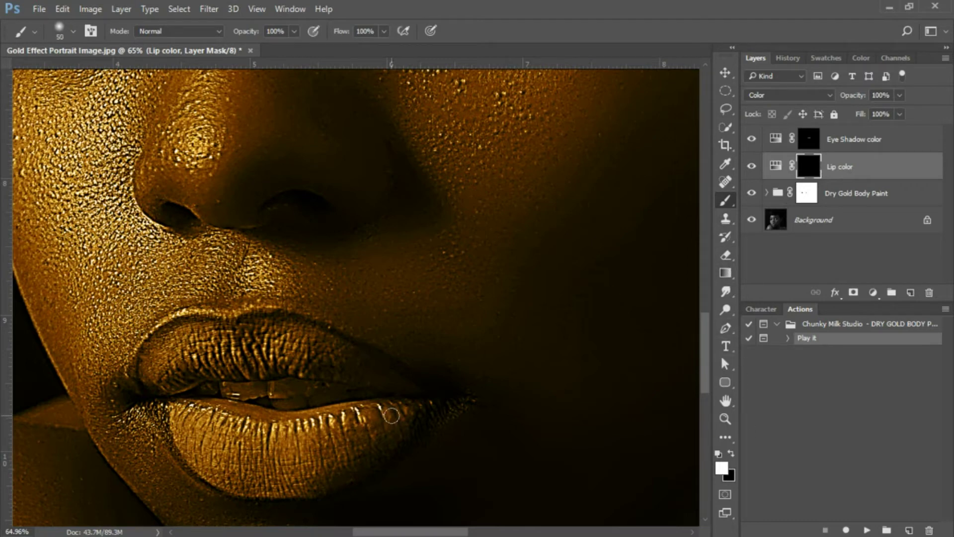
{"action": "key", "text": "bracketright"}
{"action": "key", "text": "bracketright"}
{"action": "key", "text": "bracketright"}
{"action": "key", "text": "bracketright"}
{"action": "mouse_move", "coordinate": [391, 415]}
{"action": "left_mouse_down"}
{"action": "mouse_move", "coordinate": [424, 411]}
{"action": "mouse_move", "coordinate": [339, 461]}
{"action": "mouse_move", "coordinate": [435, 412]}
{"action": "mouse_move", "coordinate": [353, 442]}
{"action": "mouse_move", "coordinate": [384, 425]}
{"action": "mouse_move", "coordinate": [321, 423]}
{"action": "mouse_move", "coordinate": [389, 416]}
{"action": "mouse_move", "coordinate": [349, 427]}
{"action": "mouse_move", "coordinate": [321, 452]}
{"action": "mouse_move", "coordinate": [344, 459]}
{"action": "mouse_move", "coordinate": [337, 471]}
{"action": "mouse_move", "coordinate": [310, 484]}
{"action": "mouse_move", "coordinate": [262, 486]}
{"action": "mouse_move", "coordinate": [188, 453]}
{"action": "mouse_move", "coordinate": [181, 414]}
{"action": "mouse_move", "coordinate": [282, 431]}
{"action": "mouse_move", "coordinate": [291, 447]}
{"action": "mouse_move", "coordinate": [238, 409]}
{"action": "mouse_move", "coordinate": [221, 409]}
{"action": "mouse_move", "coordinate": [312, 433]}
{"action": "mouse_move", "coordinate": [328, 427]}
{"action": "mouse_move", "coordinate": [283, 454]}
{"action": "mouse_move", "coordinate": [216, 454]}
{"action": "mouse_move", "coordinate": [176, 433]}
{"action": "mouse_move", "coordinate": [158, 409]}
{"action": "mouse_move", "coordinate": [168, 438]}
{"action": "mouse_move", "coordinate": [291, 477]}
{"action": "mouse_move", "coordinate": [372, 440]}
{"action": "mouse_move", "coordinate": [419, 398]}
{"action": "mouse_move", "coordinate": [368, 369]}
{"action": "mouse_move", "coordinate": [259, 334]}
{"action": "mouse_move", "coordinate": [284, 331]}
{"action": "mouse_move", "coordinate": [415, 390]}
{"action": "mouse_move", "coordinate": [283, 357]}
{"action": "mouse_move", "coordinate": [233, 366]}
{"action": "mouse_move", "coordinate": [228, 352]}
{"action": "mouse_move", "coordinate": [264, 332]}
{"action": "mouse_move", "coordinate": [326, 343]}
{"action": "mouse_move", "coordinate": [403, 381]}
{"action": "mouse_move", "coordinate": [201, 339]}
{"action": "mouse_move", "coordinate": [164, 348]}
{"action": "mouse_move", "coordinate": [149, 372]}
{"action": "mouse_move", "coordinate": [204, 351]}
{"action": "mouse_move", "coordinate": [161, 380]}
{"action": "mouse_move", "coordinate": [211, 361]}
{"action": "left_mouse_up"}
{"action": "key", "text": "ctrl+minus"}
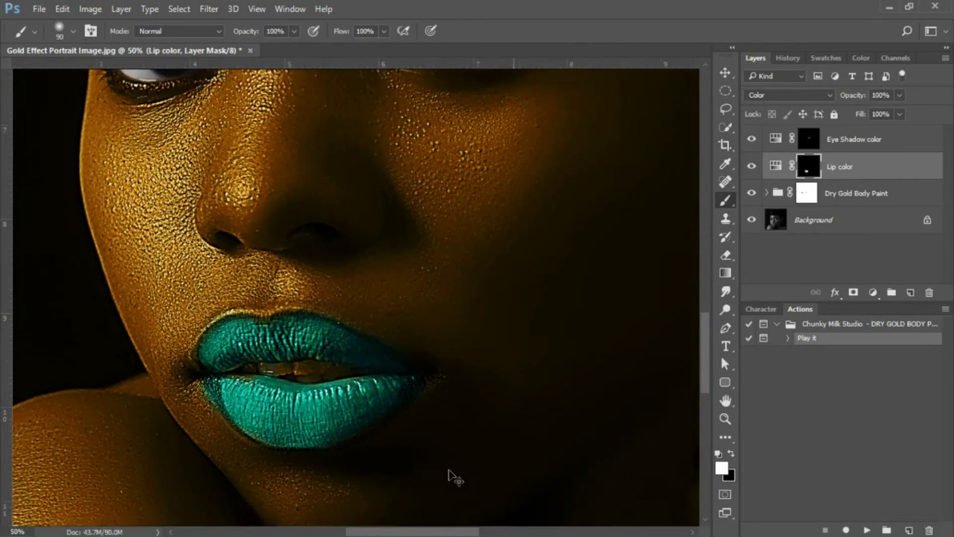
{"action": "key", "text": "ctrl+minus"}
{"action": "key", "text": "ctrl+minus"}
{"action": "key", "text": "ctrl+minus"}
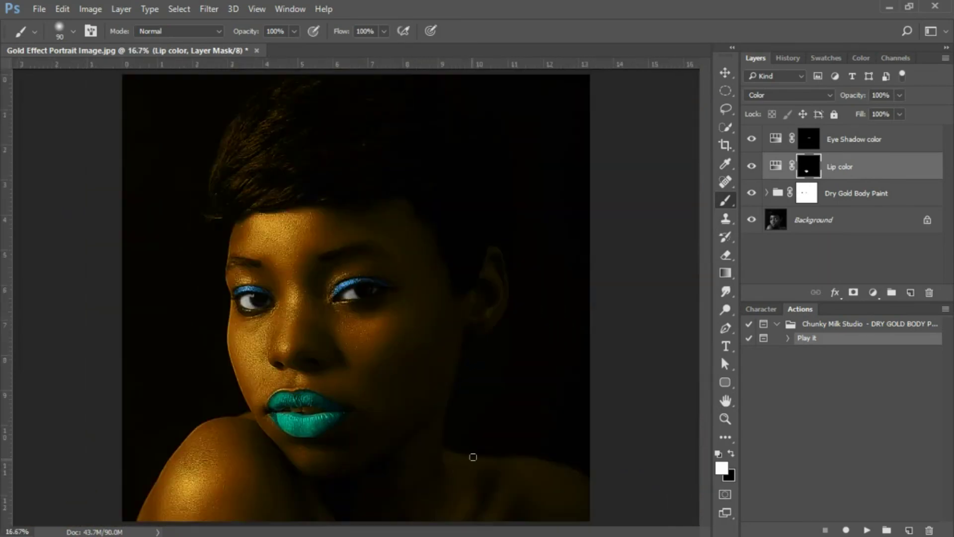
Turn on Colorize for Lip color with Hue 335, Saturation 69 and Lightness 22.
{"action": "double_click", "coordinate": [776, 166]}
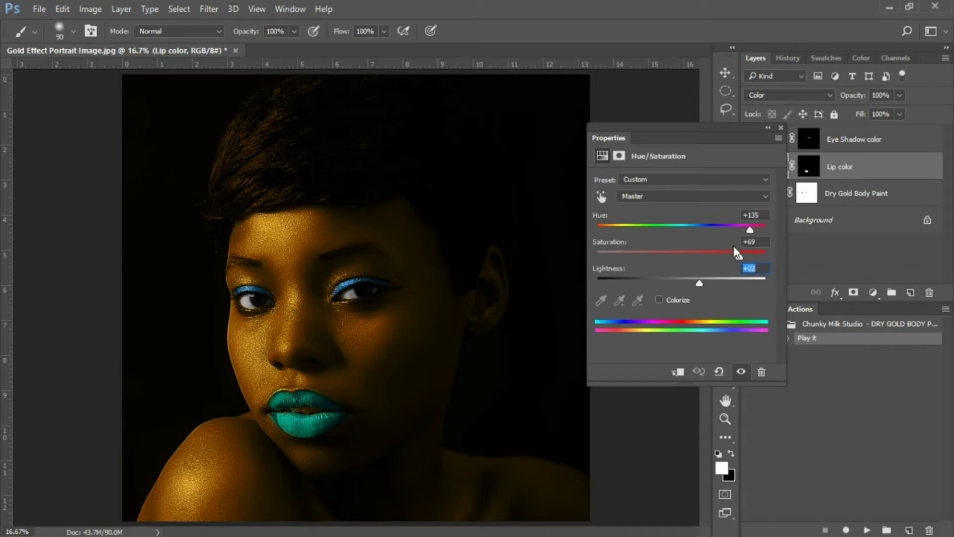
{"action": "left_click", "coordinate": [660, 299]}
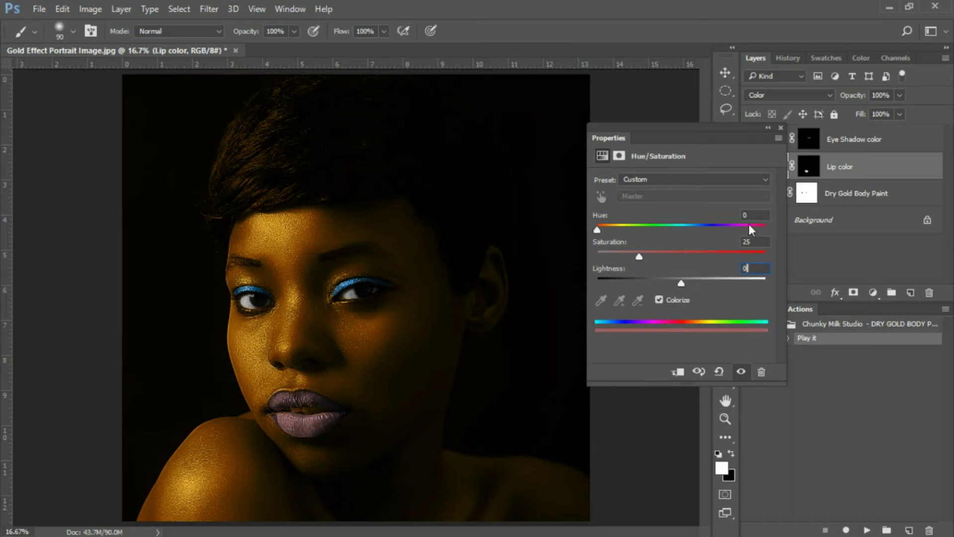
{"action": "key", "text": "Tab"}
{"action": "type", "text": "135"}
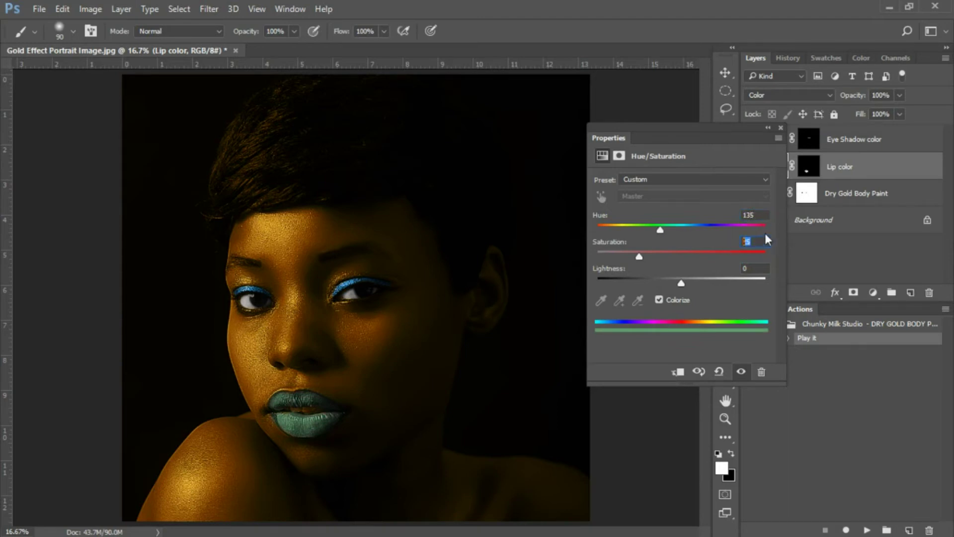
{"action": "type", "text": "69"}
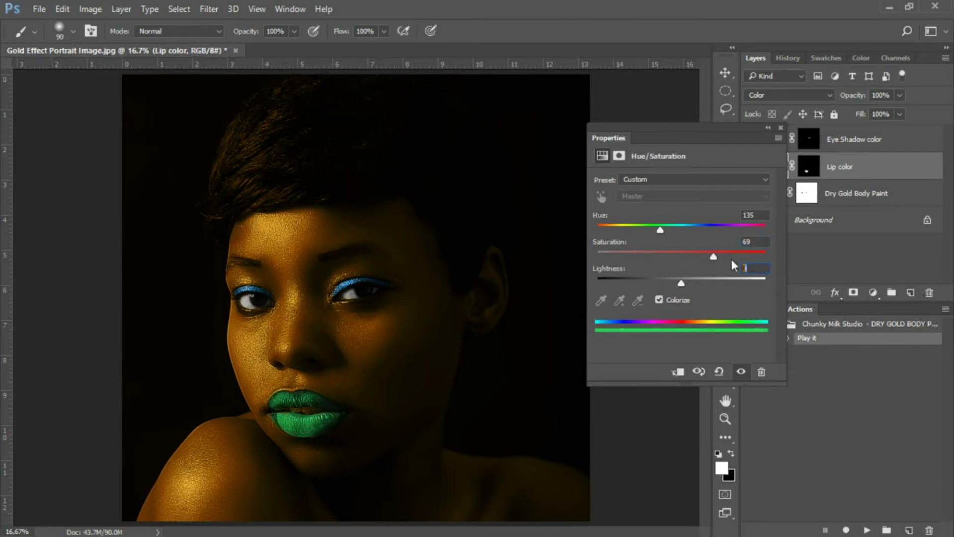
{"action": "type", "text": "22"}
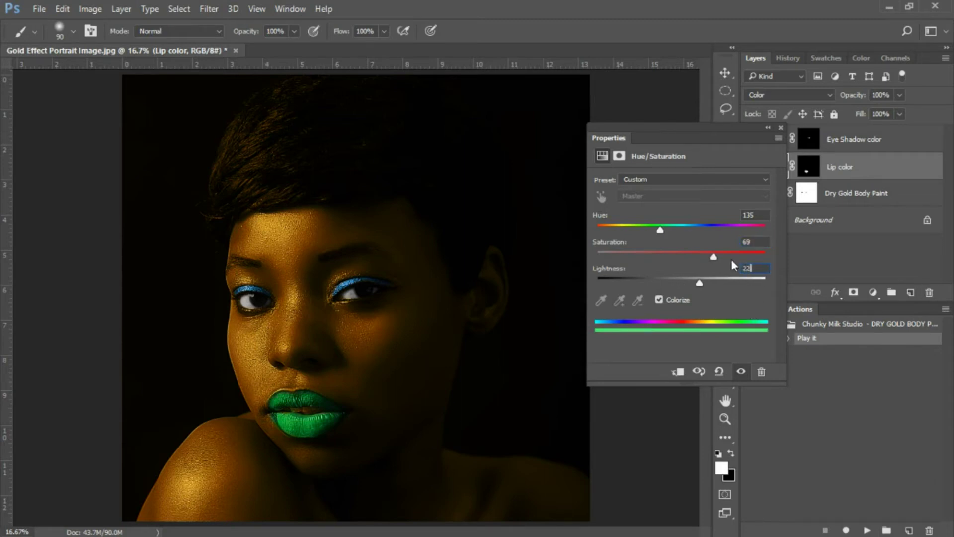
{"action": "left_click", "coordinate": [766, 214]}
{"action": "type", "text": "335"}
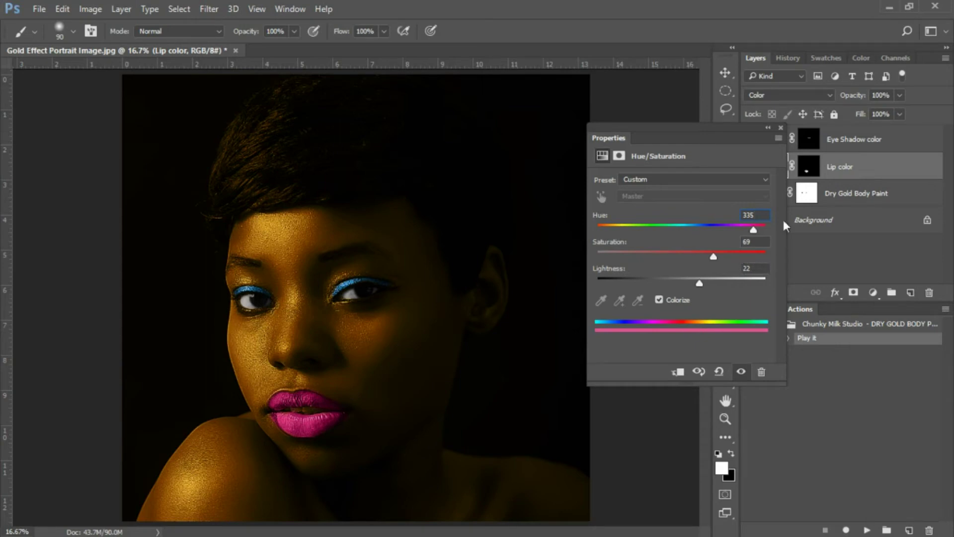
{"action": "left_click", "coordinate": [781, 128]}
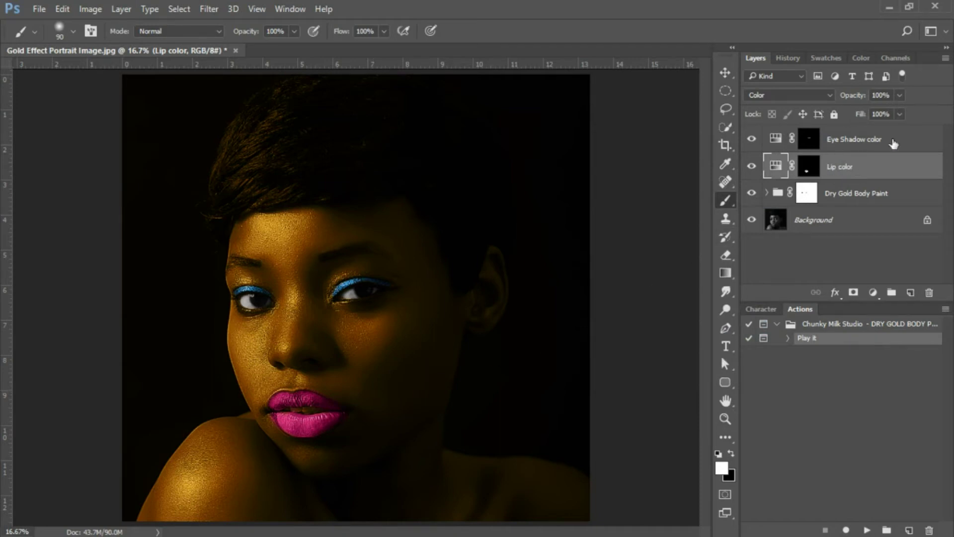
Drag the Lip color layer opacity down to 65% and target its mask.
{"action": "left_click", "coordinate": [901, 95]}
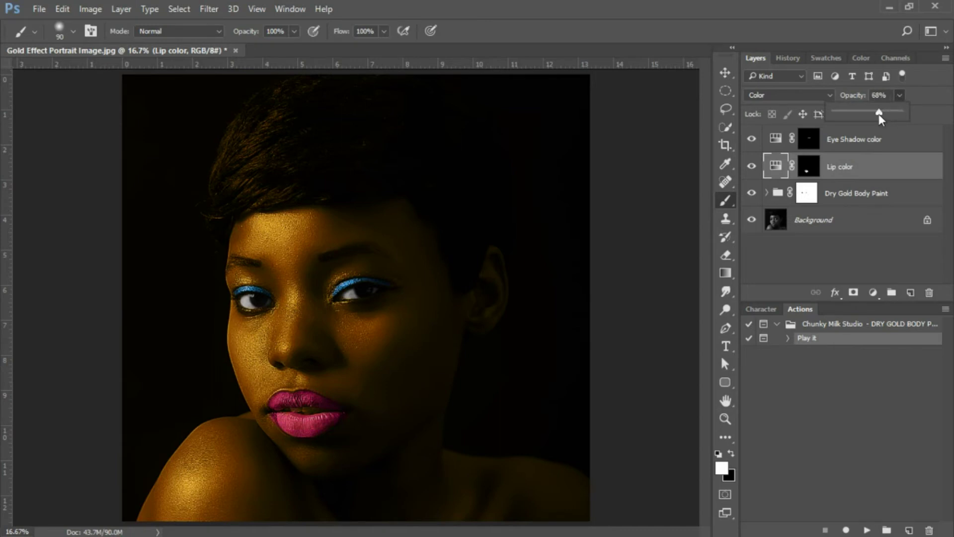
{"action": "left_click_drag", "start_coordinate": [879, 114], "coordinate": [878, 114]}
{"action": "left_click", "coordinate": [808, 168]}
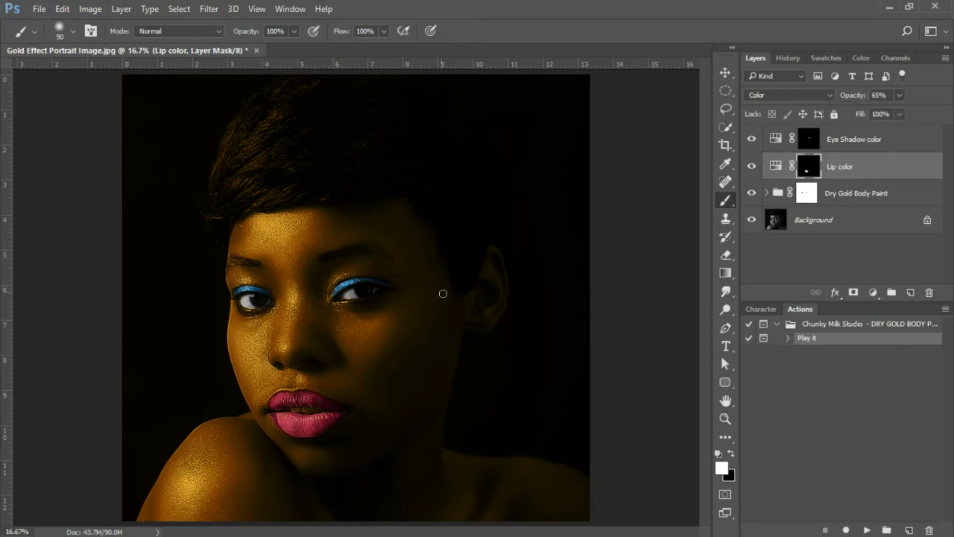
Turn on Colorize for Eye Shadow color with Hue 168, Saturation 50 and Lightness -7.
{"action": "left_click", "coordinate": [775, 141]}
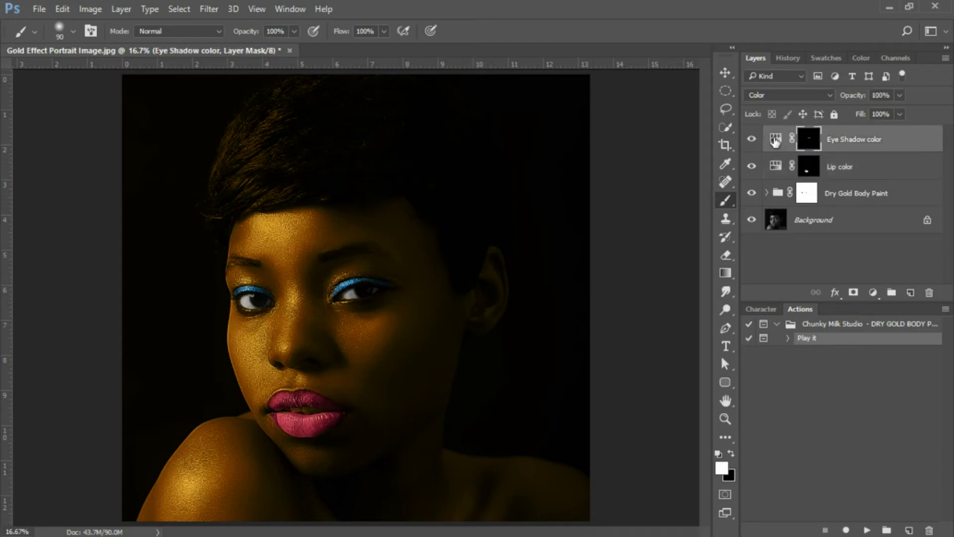
{"action": "double_click", "coordinate": [775, 141]}
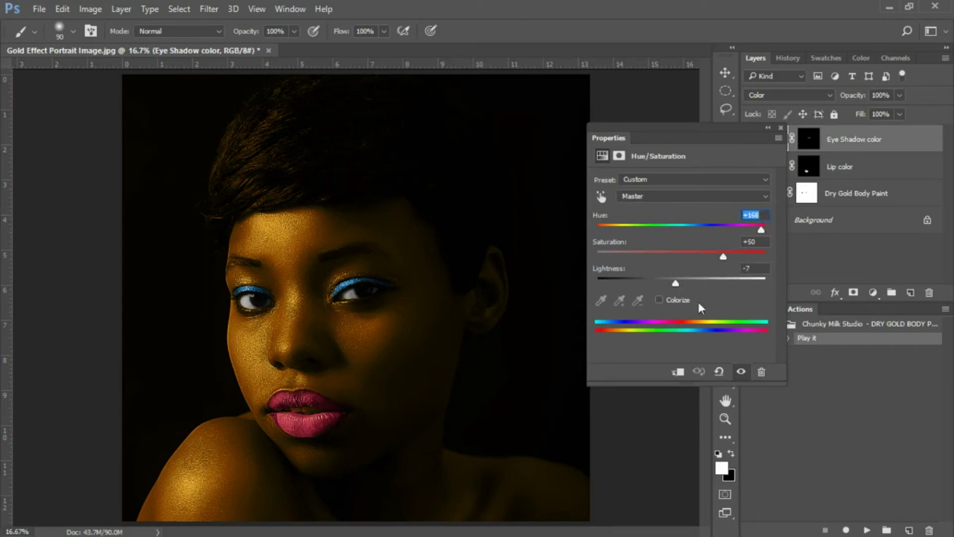
{"action": "left_click", "coordinate": [661, 300]}
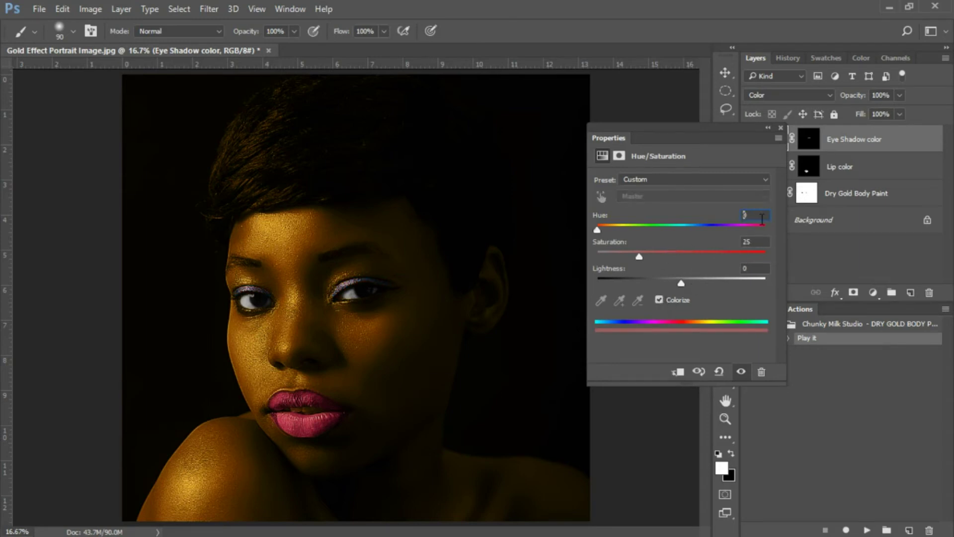
{"action": "left_click", "coordinate": [745, 215]}
{"action": "type", "text": "168"}
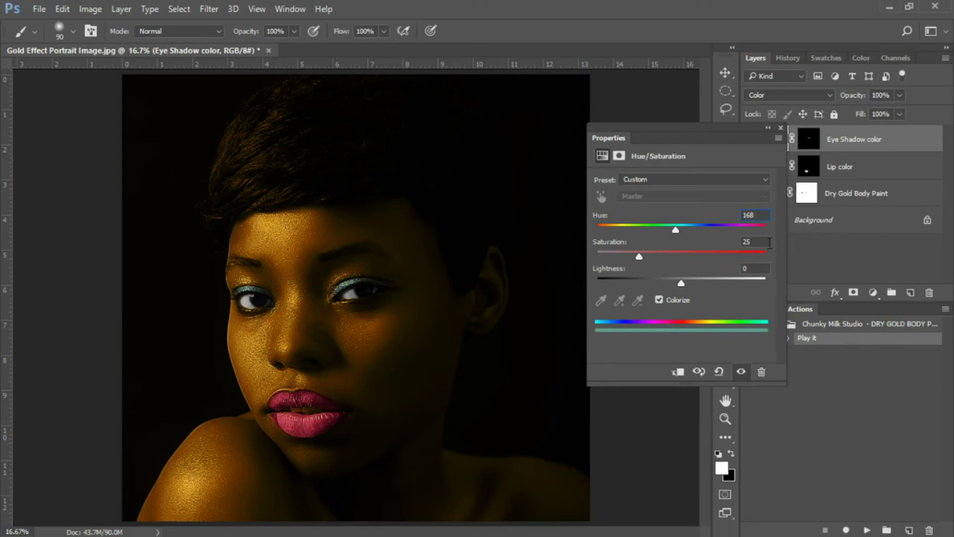
{"action": "type", "text": "50"}
{"action": "key", "text": "Tab"}
{"action": "type", "text": "-7"}
{"action": "left_click", "coordinate": [779, 130]}
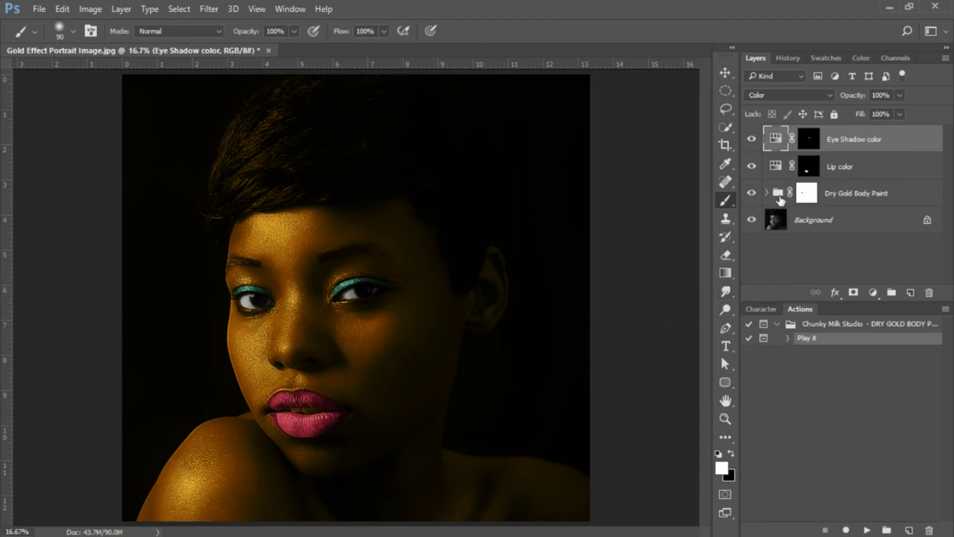
Add a Soft Light Layer 1 and paint black with a ~1500 brush over the lower-right edge.
{"action": "key", "text": "ctrl+minus"}
{"action": "key", "text": "ctrl+minus"}
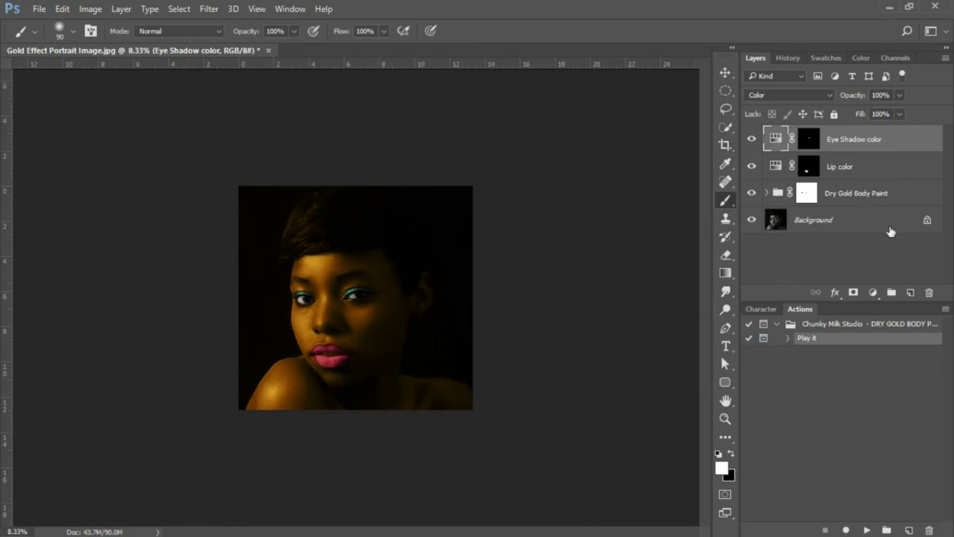
{"action": "left_click", "coordinate": [911, 294]}
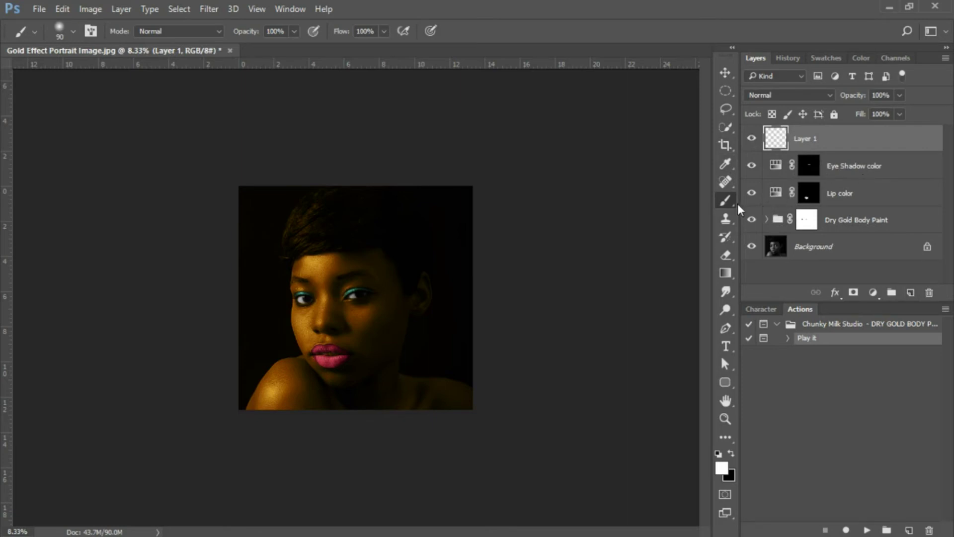
{"action": "left_click", "coordinate": [731, 453]}
{"action": "key", "text": "bracketright"}
{"action": "key", "text": "bracketright"}
{"action": "key", "text": "bracketright"}
{"action": "key", "text": "bracketright"}
{"action": "key", "text": "bracketright"}
{"action": "key", "text": "bracketright"}
{"action": "key", "text": "bracketright"}
{"action": "key", "text": "bracketright"}
{"action": "key", "text": "bracketright"}
{"action": "key", "text": "bracketright"}
{"action": "key", "text": "bracketright"}
{"action": "left_click", "coordinate": [828, 94]}
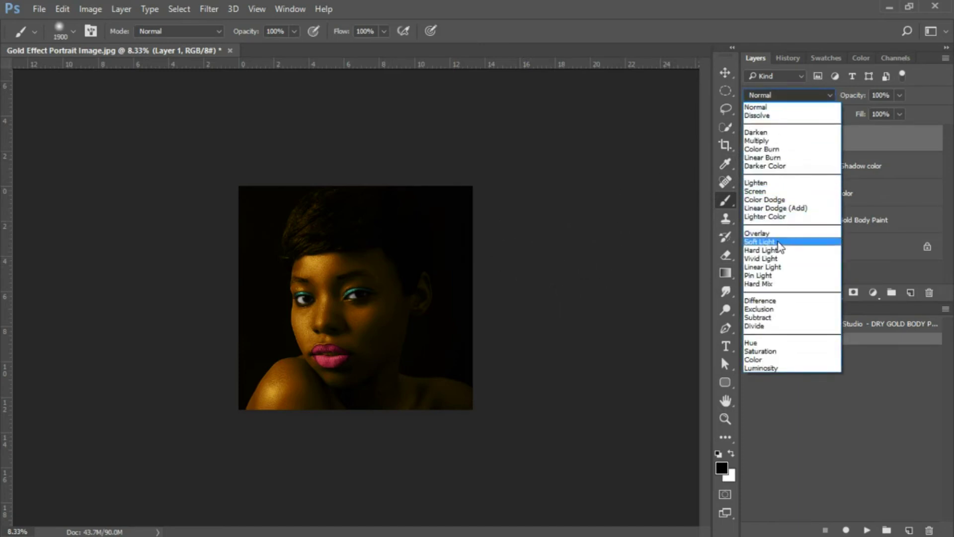
{"action": "left_click", "coordinate": [796, 243]}
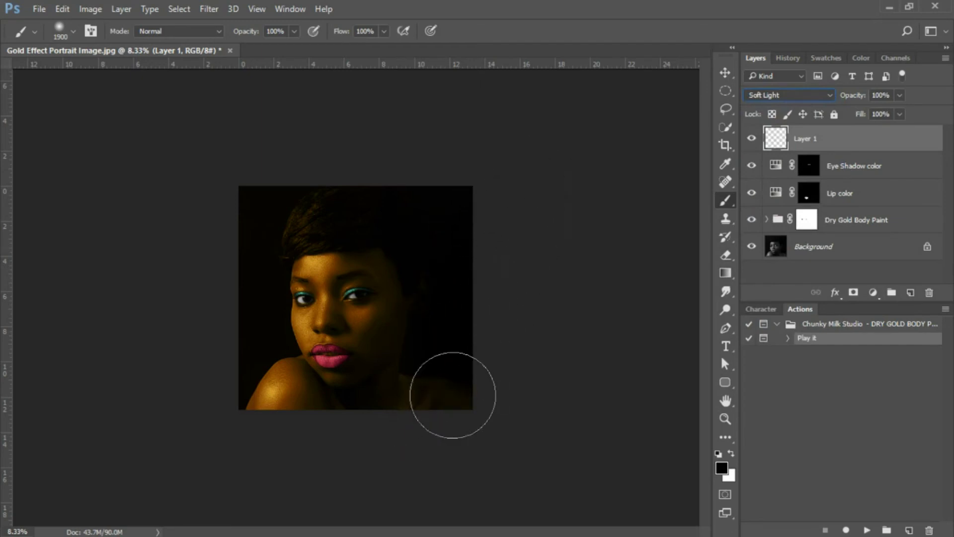
{"action": "mouse_move", "coordinate": [452, 375]}
{"action": "left_mouse_down"}
{"action": "mouse_move", "coordinate": [456, 323]}
{"action": "mouse_move", "coordinate": [414, 420]}
{"action": "mouse_move", "coordinate": [461, 367]}
{"action": "mouse_move", "coordinate": [440, 403]}
{"action": "mouse_move", "coordinate": [459, 397]}
{"action": "mouse_move", "coordinate": [484, 323]}
{"action": "mouse_move", "coordinate": [445, 408]}
{"action": "mouse_move", "coordinate": [469, 307]}
{"action": "left_mouse_up"}
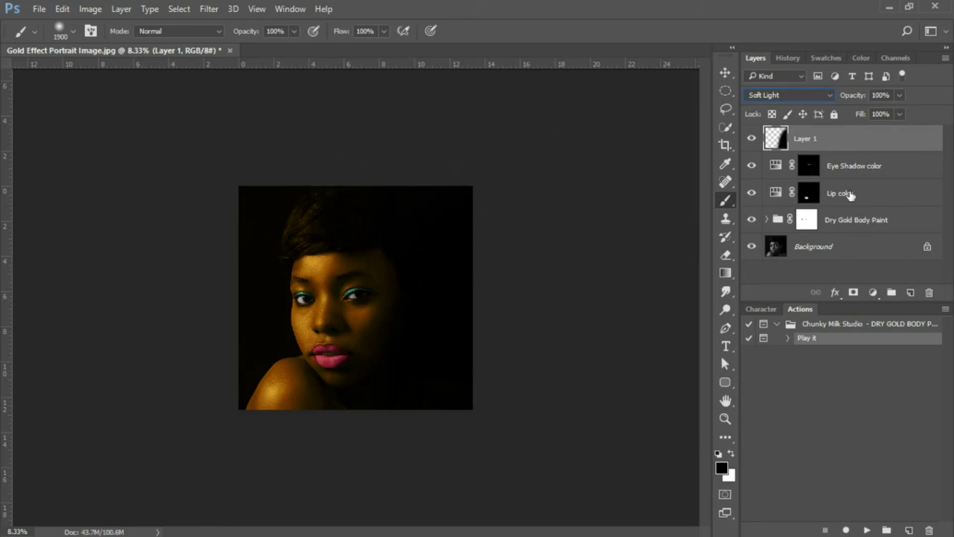
Paint white over the hair in the Lip color mask with a shrinking soft brush to tint it magenta.
{"action": "left_click", "coordinate": [843, 198]}
{"action": "key", "text": "x"}
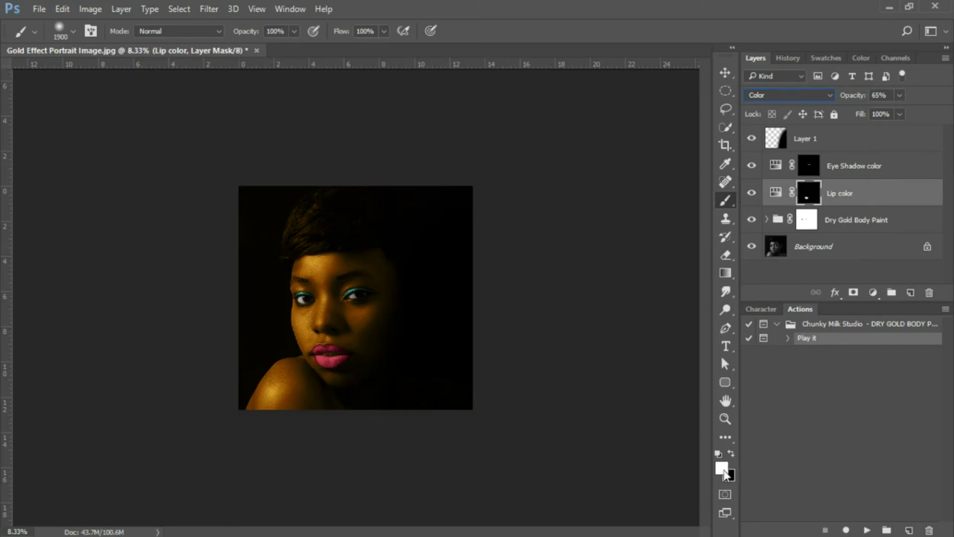
{"action": "mouse_move", "coordinate": [368, 187]}
{"action": "left_mouse_down"}
{"action": "mouse_move", "coordinate": [328, 195]}
{"action": "mouse_move", "coordinate": [356, 195]}
{"action": "left_mouse_up"}
{"action": "key", "text": "bracketleft"}
{"action": "key", "text": "bracketleft"}
{"action": "key", "text": "bracketleft"}
{"action": "key", "text": "bracketleft"}
{"action": "key", "text": "bracketleft"}
{"action": "key", "text": "bracketleft"}
{"action": "key", "text": "bracketleft"}
{"action": "key", "text": "bracketleft"}
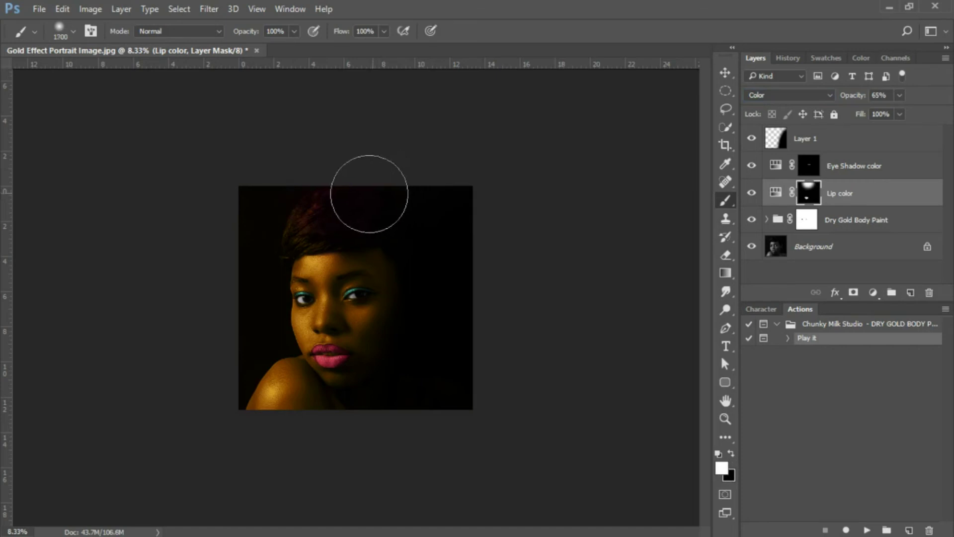
{"action": "key", "text": "bracketleft"}
{"action": "key", "text": "bracketleft"}
{"action": "key", "text": "bracketleft"}
{"action": "key", "text": "bracketleft"}
{"action": "key", "text": "bracketleft"}
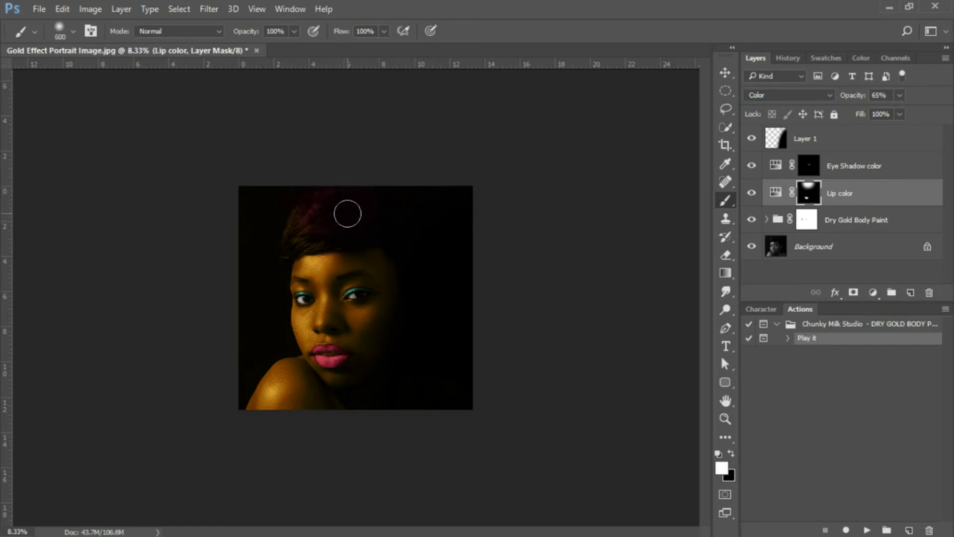
{"action": "mouse_move", "coordinate": [348, 213]}
{"action": "left_mouse_down"}
{"action": "mouse_move", "coordinate": [298, 241]}
{"action": "mouse_move", "coordinate": [329, 203]}
{"action": "mouse_move", "coordinate": [305, 235]}
{"action": "mouse_move", "coordinate": [375, 221]}
{"action": "mouse_move", "coordinate": [294, 245]}
{"action": "mouse_move", "coordinate": [351, 236]}
{"action": "mouse_move", "coordinate": [374, 217]}
{"action": "mouse_move", "coordinate": [378, 198]}
{"action": "mouse_move", "coordinate": [377, 219]}
{"action": "mouse_move", "coordinate": [351, 218]}
{"action": "mouse_move", "coordinate": [337, 195]}
{"action": "mouse_move", "coordinate": [300, 231]}
{"action": "mouse_move", "coordinate": [364, 202]}
{"action": "mouse_move", "coordinate": [284, 252]}
{"action": "mouse_move", "coordinate": [357, 213]}
{"action": "mouse_move", "coordinate": [370, 212]}
{"action": "mouse_move", "coordinate": [335, 234]}
{"action": "mouse_move", "coordinate": [393, 217]}
{"action": "left_mouse_up"}
{"action": "mouse_move", "coordinate": [320, 255]}
{"action": "left_mouse_down"}
{"action": "mouse_move", "coordinate": [307, 275]}
{"action": "mouse_move", "coordinate": [329, 270]}
{"action": "left_mouse_up"}
{"action": "left_click", "coordinate": [723, 421]}
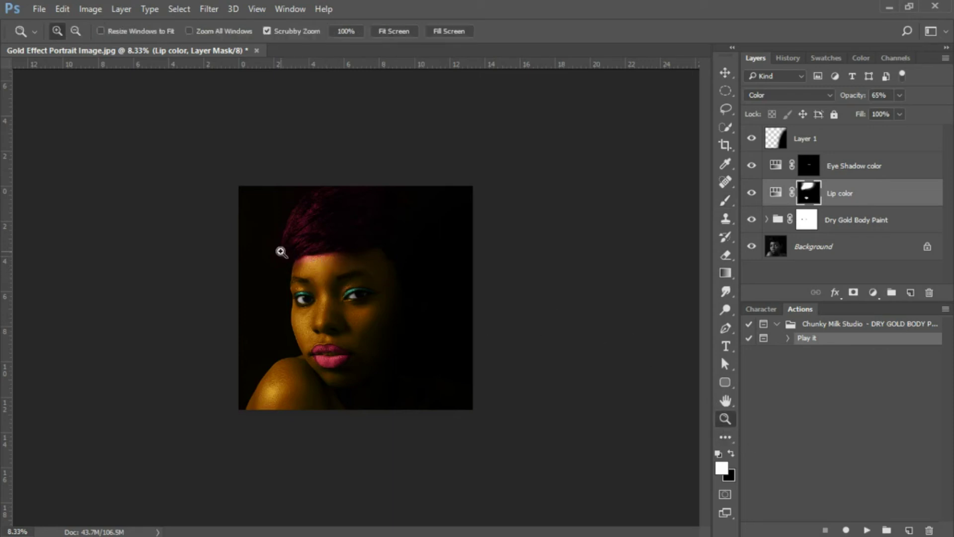
Zoom in and brush black along the hairline in the Lip color mask to erase the forehead's pink spill.
{"action": "left_click_drag", "start_coordinate": [281, 252], "coordinate": [635, 260]}
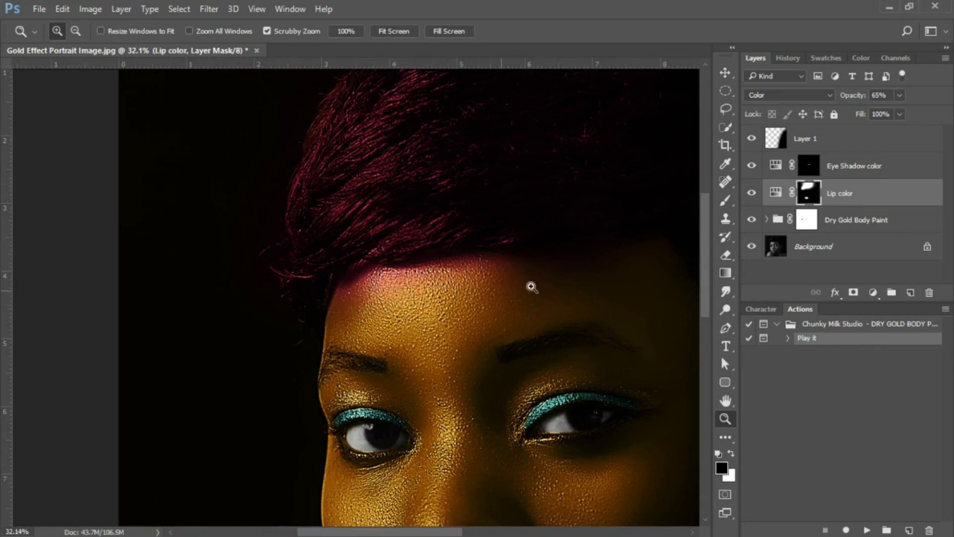
{"action": "left_click", "coordinate": [726, 200]}
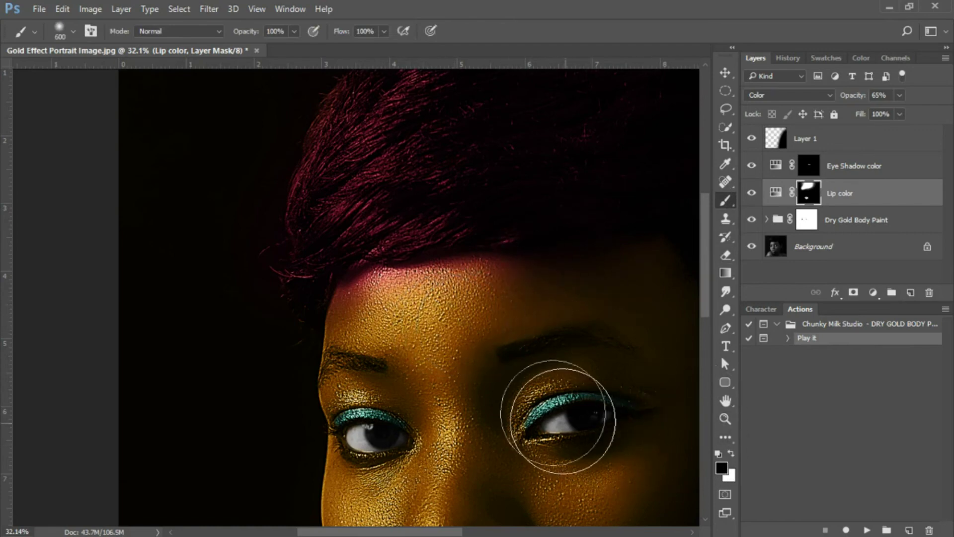
{"action": "key", "text": "bracketleft"}
{"action": "key", "text": "bracketleft"}
{"action": "key", "text": "bracketleft"}
{"action": "key", "text": "bracketleft"}
{"action": "key", "text": "bracketleft"}
{"action": "key", "text": "bracketleft"}
{"action": "key", "text": "bracketleft"}
{"action": "key", "text": "bracketleft"}
{"action": "key", "text": "bracketleft"}
{"action": "mouse_move", "coordinate": [569, 282]}
{"action": "left_mouse_down"}
{"action": "mouse_move", "coordinate": [481, 275]}
{"action": "mouse_move", "coordinate": [496, 277]}
{"action": "mouse_move", "coordinate": [366, 287]}
{"action": "mouse_move", "coordinate": [342, 304]}
{"action": "mouse_move", "coordinate": [337, 348]}
{"action": "mouse_move", "coordinate": [361, 354]}
{"action": "left_mouse_up"}
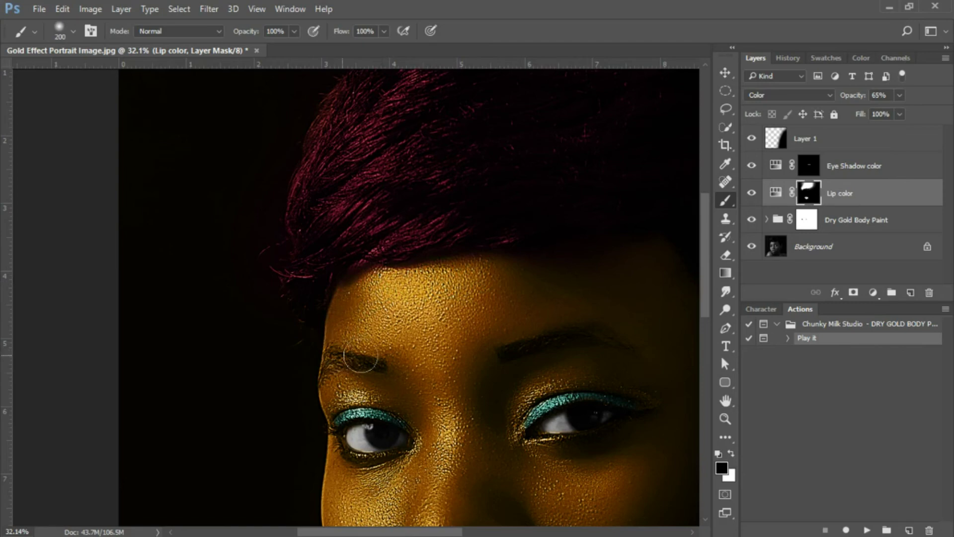
{"action": "left_click", "coordinate": [724, 73]}
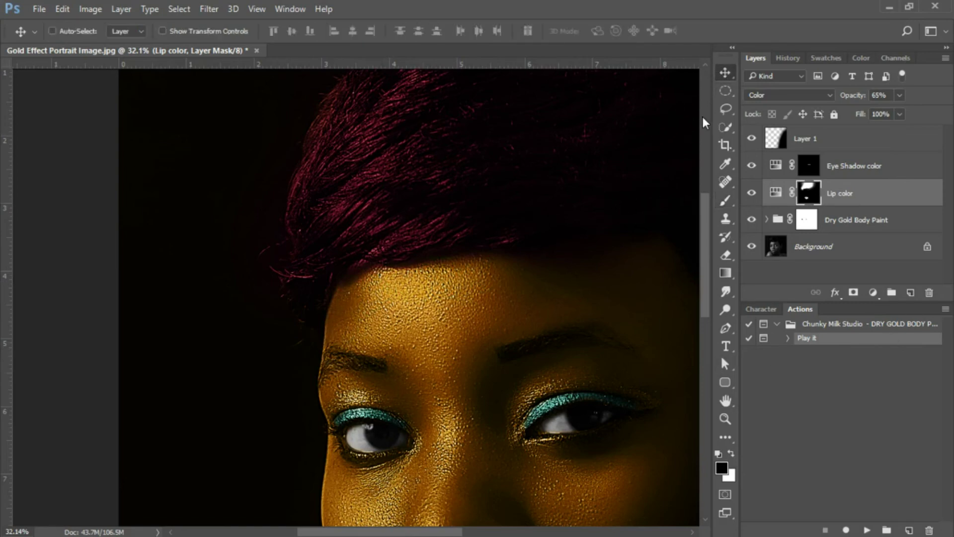
{"action": "key", "text": "ctrl+minus"}
{"action": "key", "text": "ctrl+minus"}
{"action": "key", "text": "ctrl+minus"}
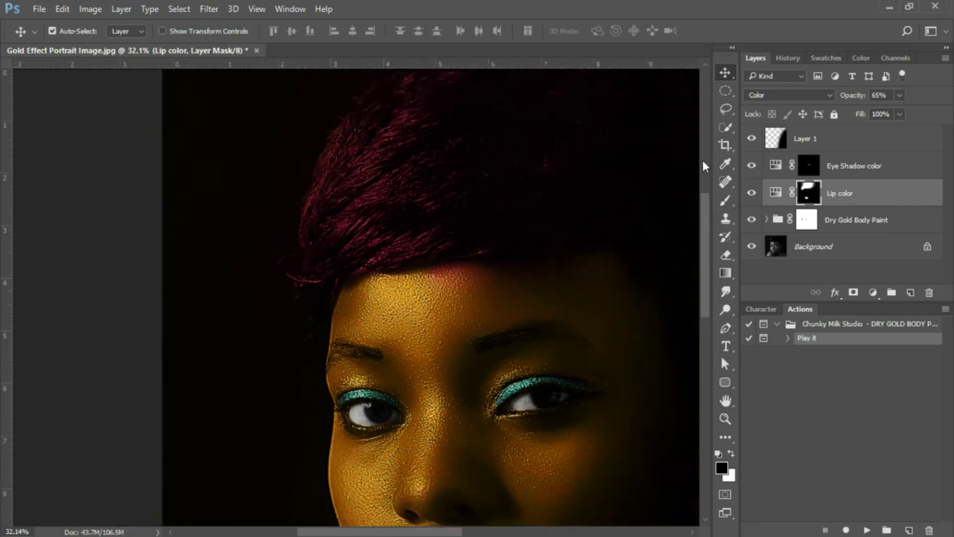
{"action": "key", "text": "ctrl+minus"}
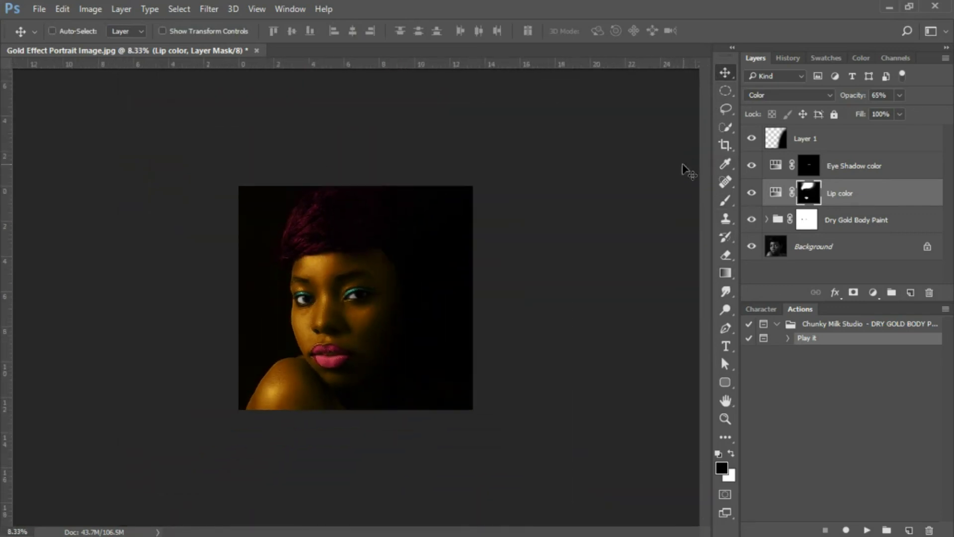
Add a new layer above Layer 1 and stamp a roughly 4100 px white brush at the left edge.
{"action": "left_click", "coordinate": [729, 202]}
{"action": "left_click", "coordinate": [852, 140]}
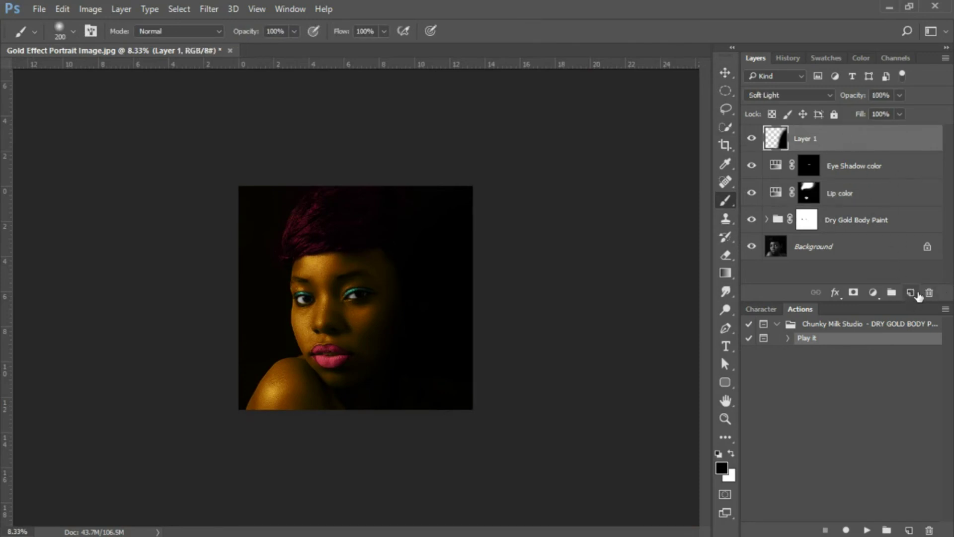
{"action": "left_click", "coordinate": [911, 293]}
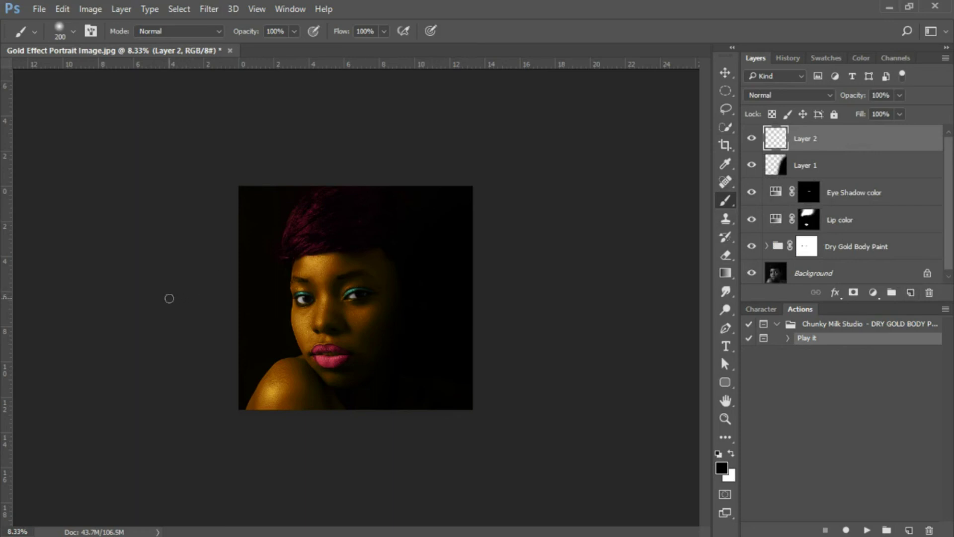
{"action": "key", "text": "bracketright"}
{"action": "key", "text": "bracketright"}
{"action": "key", "text": "bracketright"}
{"action": "key", "text": "bracketright"}
{"action": "key", "text": "bracketright"}
{"action": "key", "text": "bracketright"}
{"action": "key", "text": "bracketright"}
{"action": "key", "text": "bracketright"}
{"action": "key", "text": "bracketright"}
{"action": "key", "text": "bracketright"}
{"action": "key", "text": "bracketright"}
{"action": "key", "text": "bracketright"}
{"action": "key", "text": "bracketright"}
{"action": "key", "text": "bracketright"}
{"action": "key", "text": "bracketright"}
{"action": "key", "text": "bracketright"}
{"action": "key", "text": "bracketright"}
{"action": "key", "text": "bracketright"}
{"action": "key", "text": "bracketright"}
{"action": "key", "text": "bracketright"}
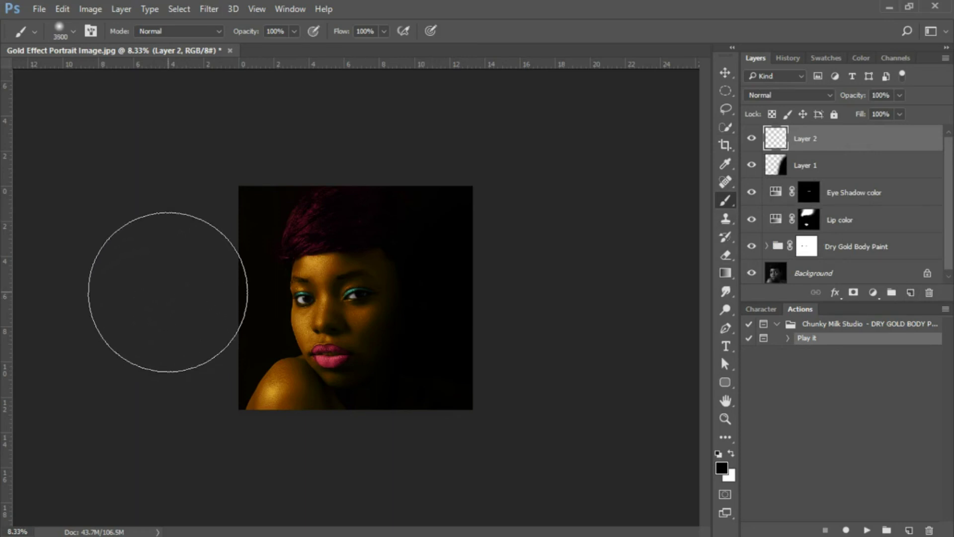
{"action": "key", "text": "bracketright"}
{"action": "key", "text": "bracketright"}
{"action": "key", "text": "bracketright"}
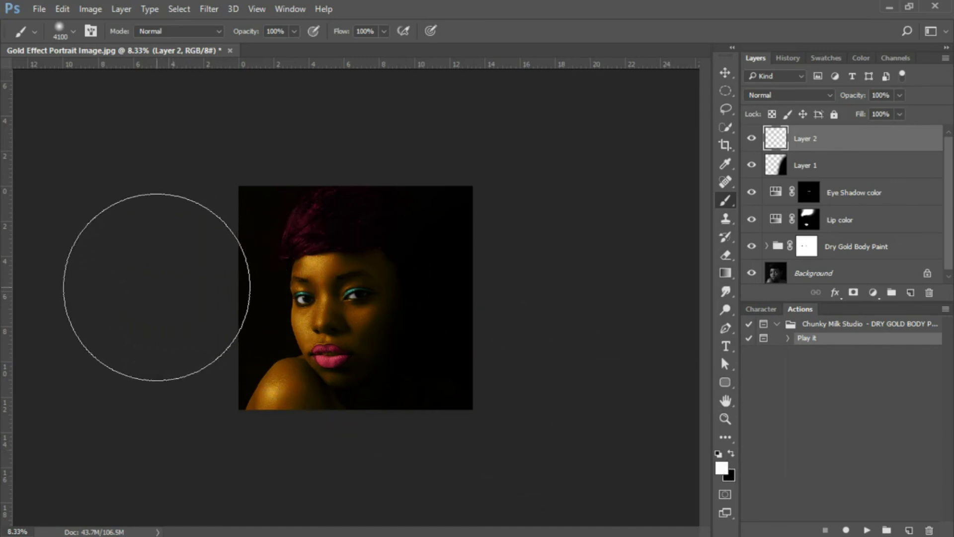
{"action": "left_click", "coordinate": [214, 312]}
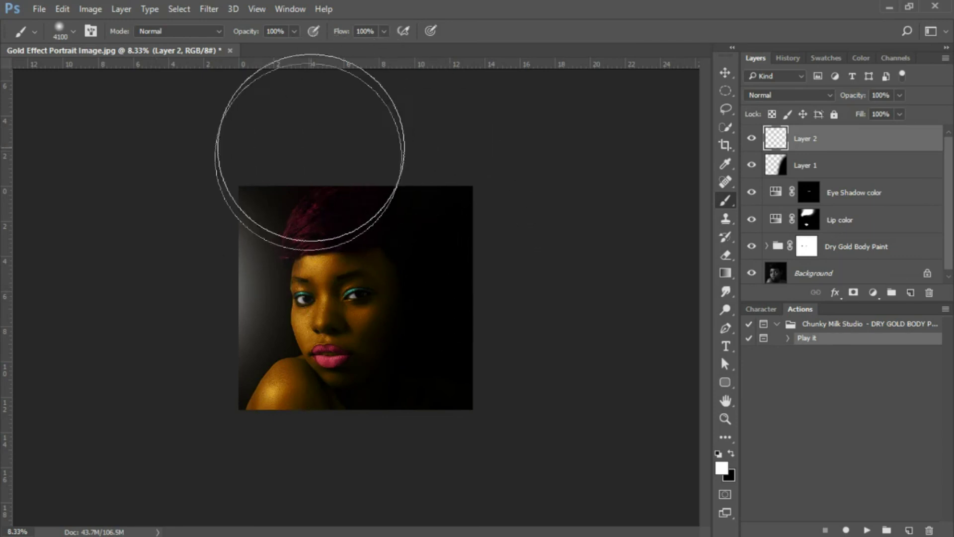
Apply a Color Overlay layer style to Layer 2 using hex colour f9a35e.
{"action": "left_click", "coordinate": [836, 294]}
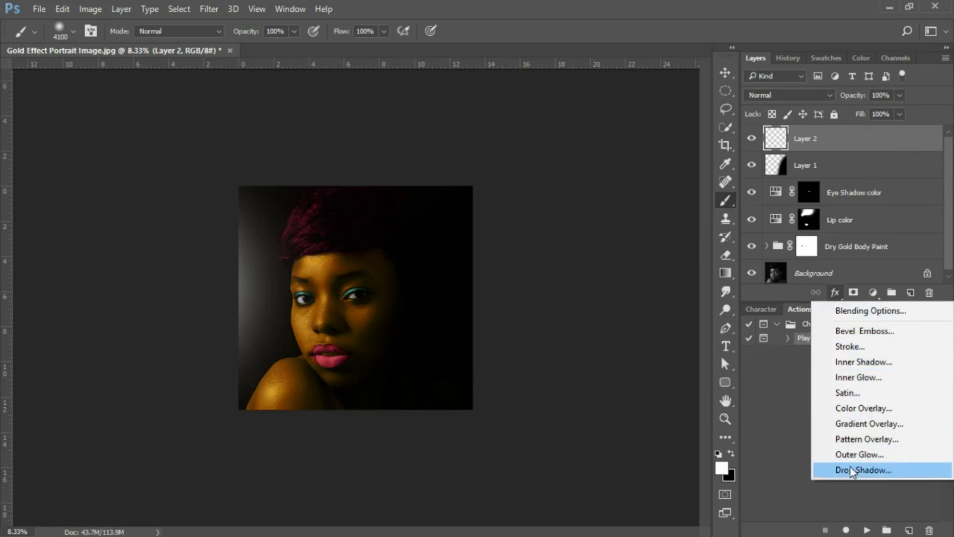
{"action": "left_click", "coordinate": [852, 409]}
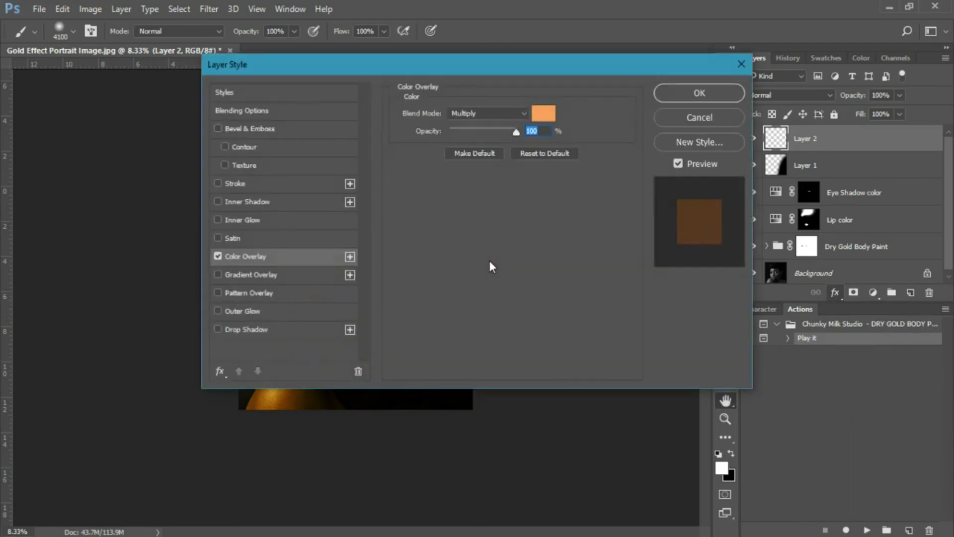
{"action": "left_click", "coordinate": [544, 113]}
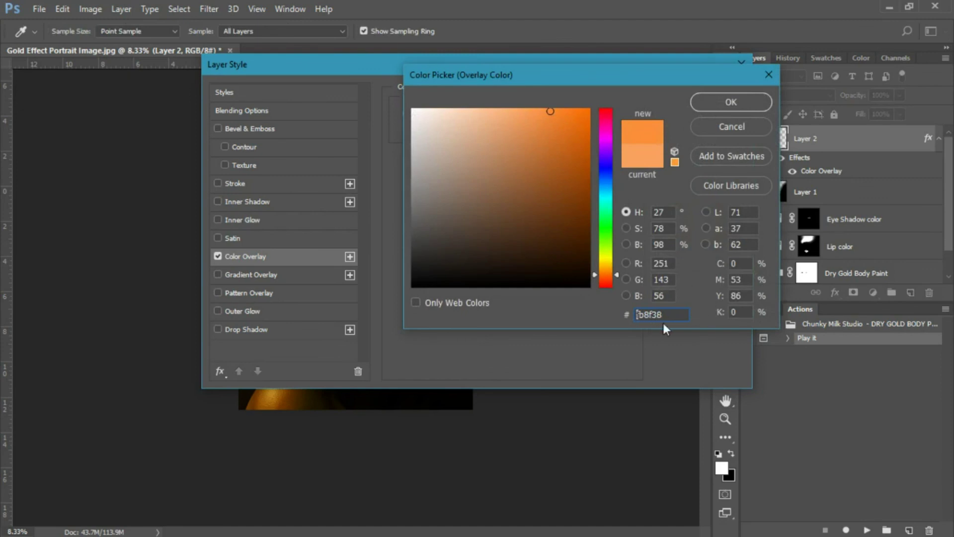
{"action": "left_click_drag", "start_coordinate": [670, 317], "coordinate": [607, 318]}
{"action": "type", "text": "f9a"}
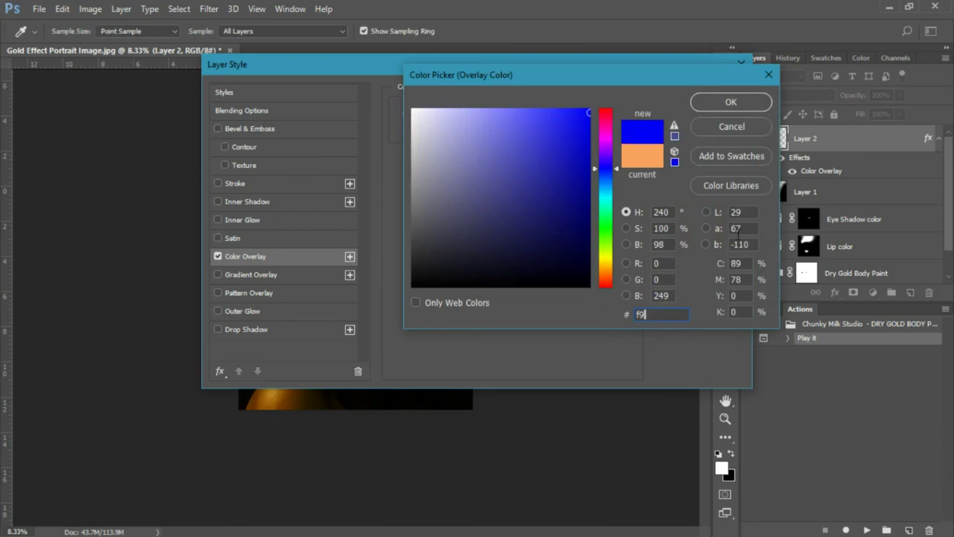
{"action": "type", "text": "35e"}
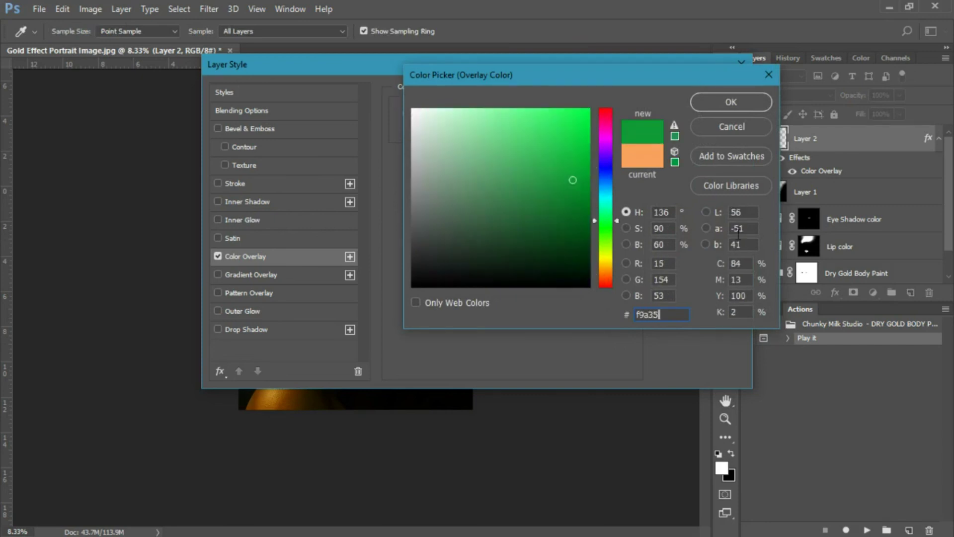
{"action": "left_click", "coordinate": [721, 99]}
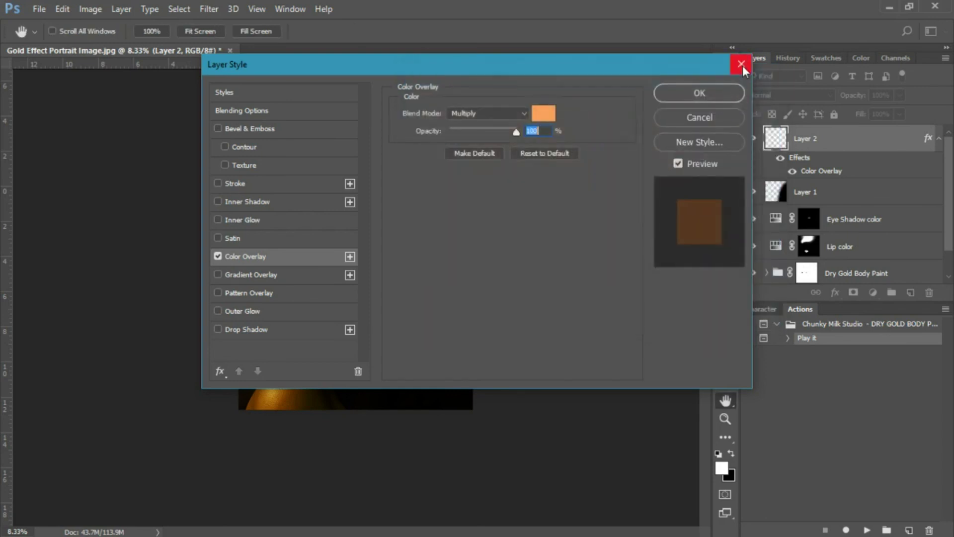
{"action": "left_click", "coordinate": [706, 94]}
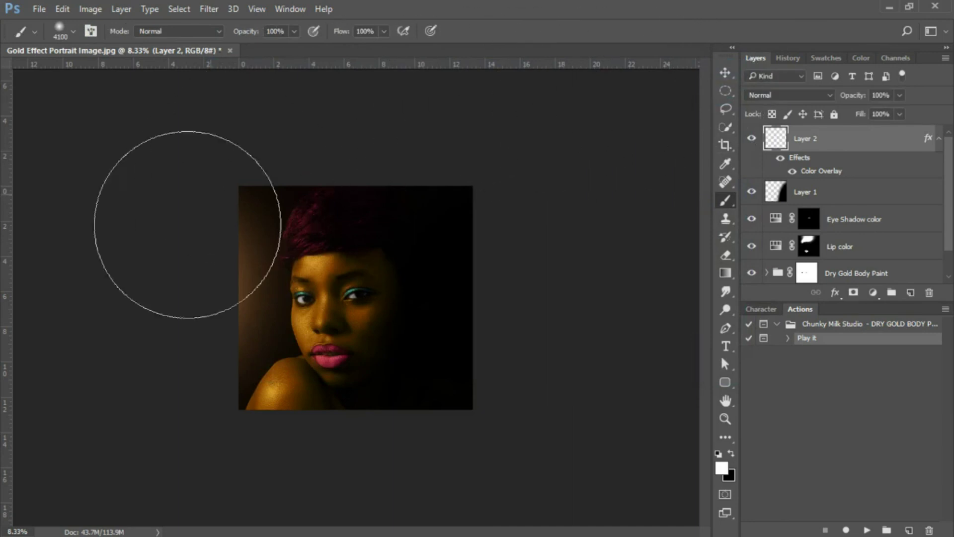